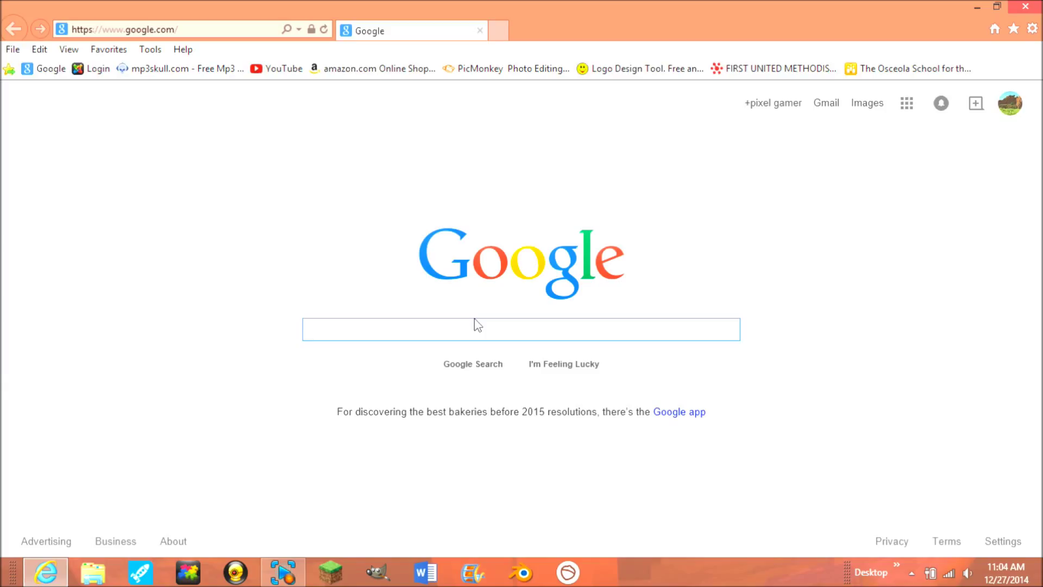
- Type 'bluemsta' into the Google homepage search box
type("bluemsta")
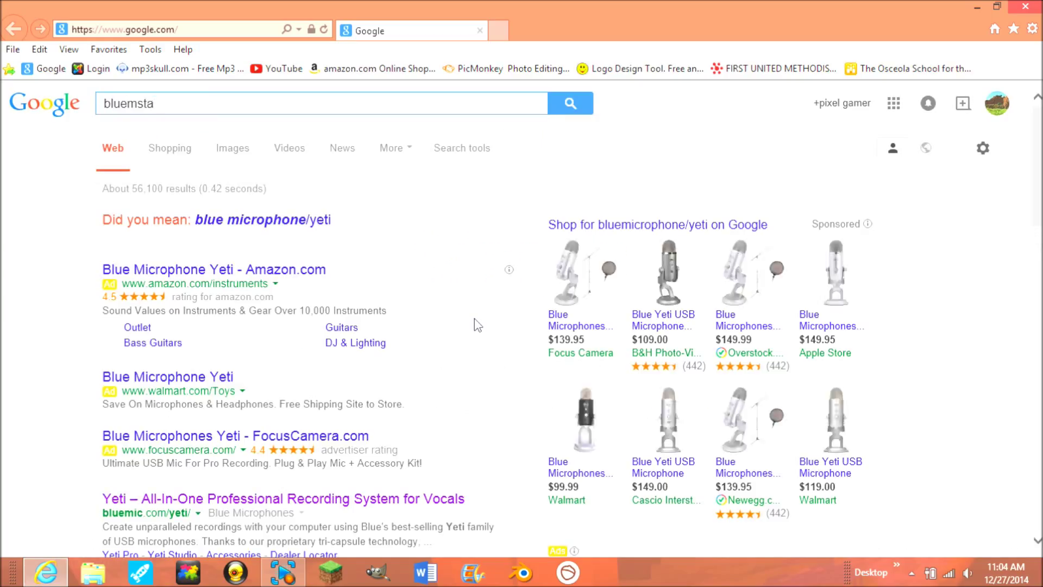
- Correct the query to 'blue wallpaper', run the search, and open the first plain blue image
key("BackSpace")
key("BackSpace")
key("BackSpace")
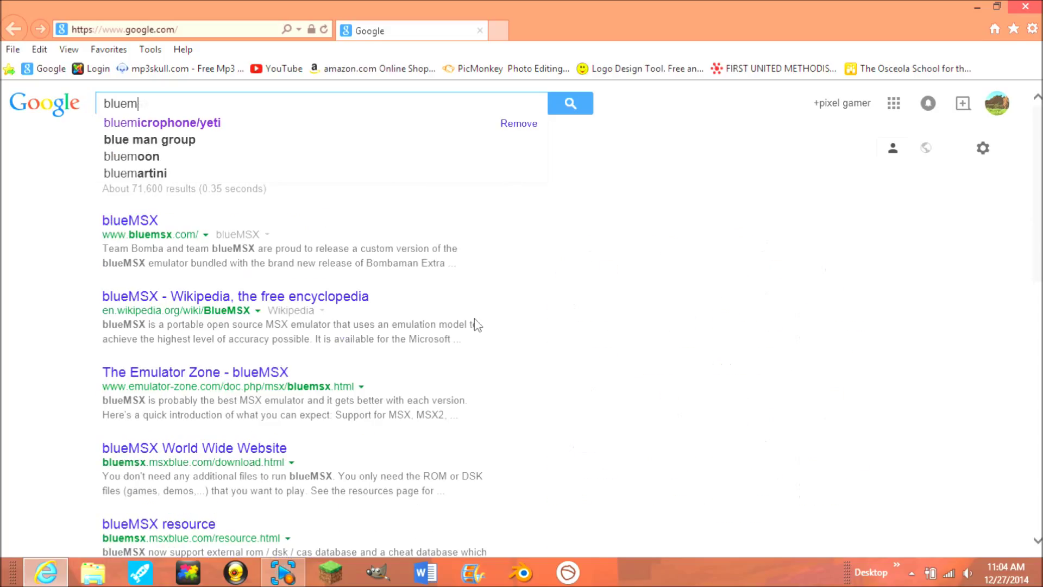
key("BackSpace")
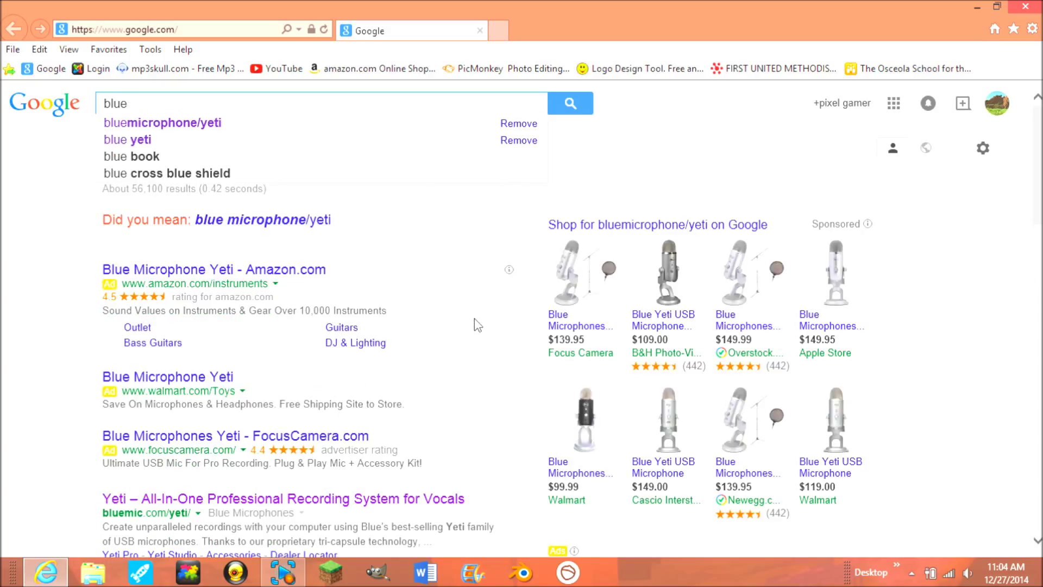
type("wa")
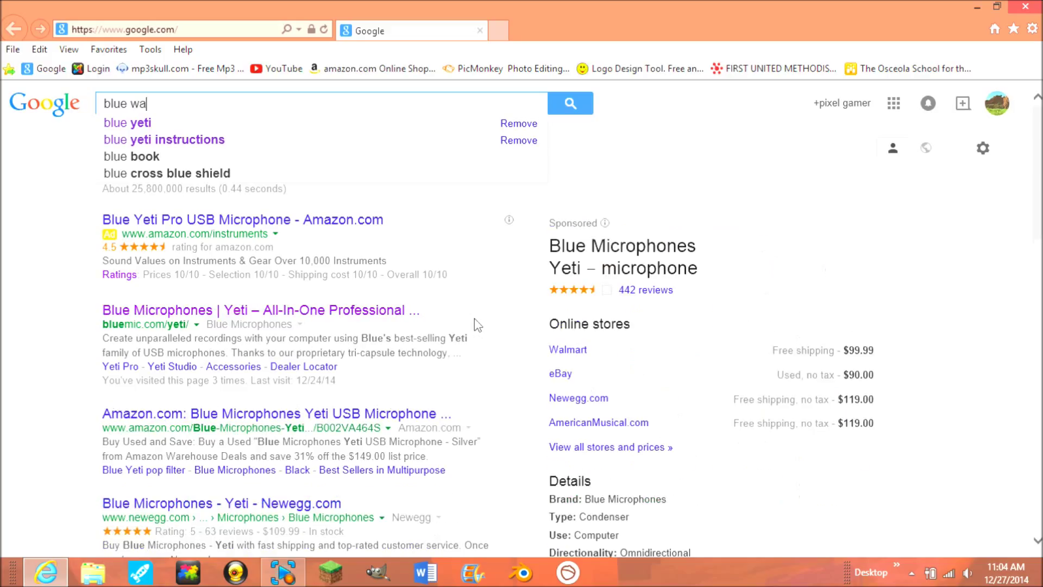
type("llpaper")
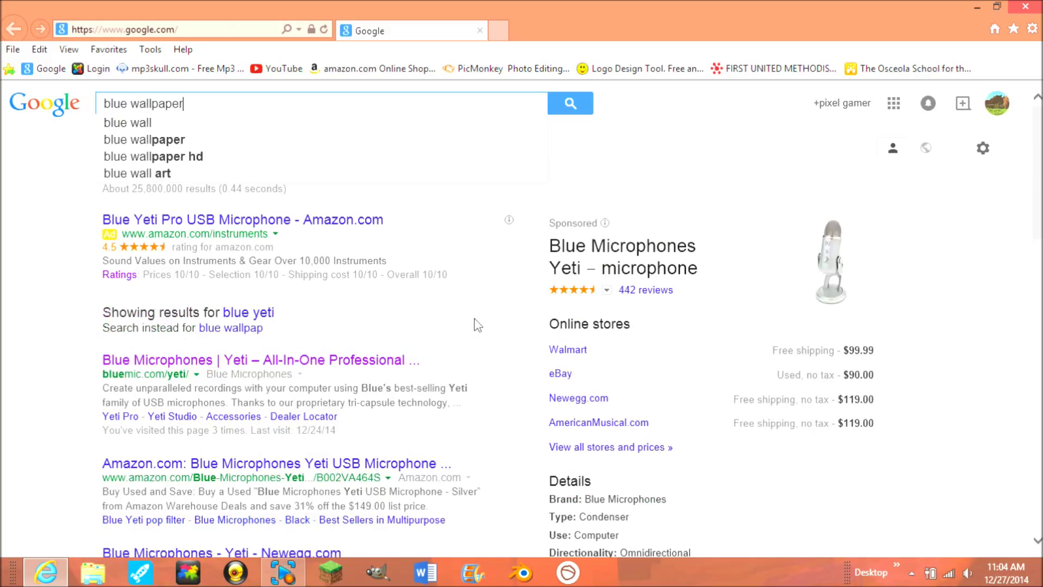
key("Return")
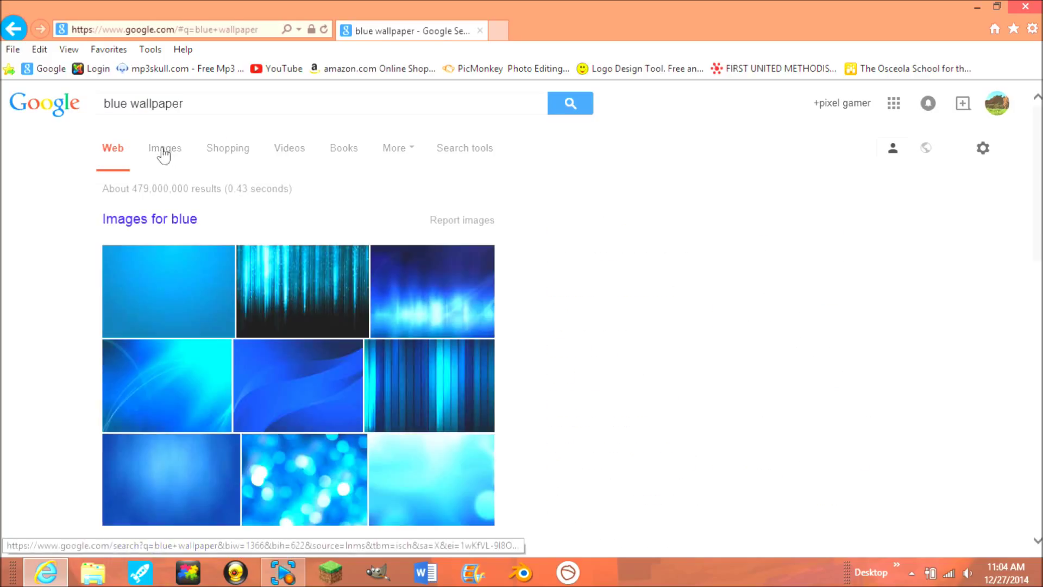
left_click(174, 291)
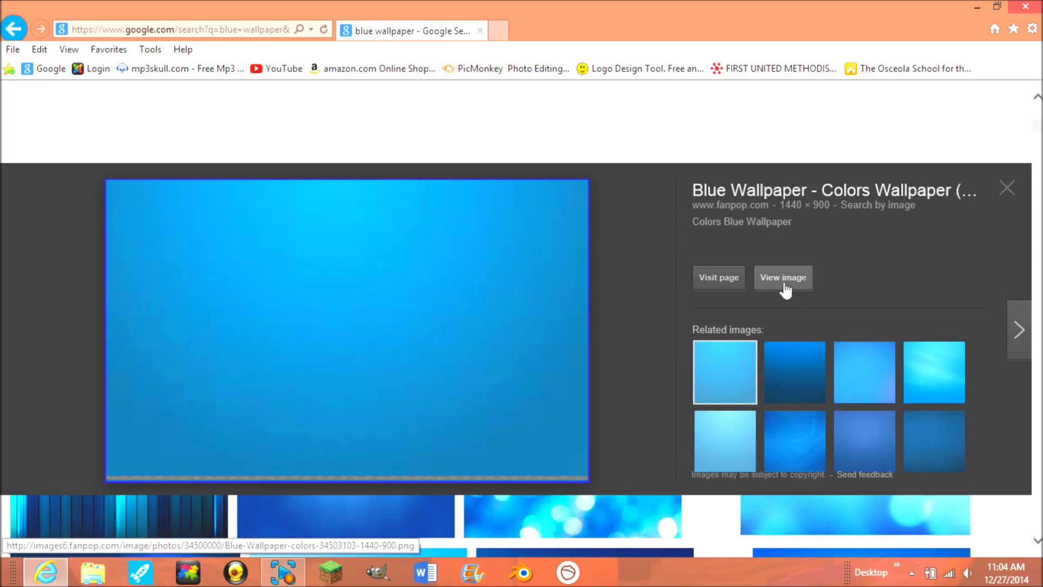
- Save the full-size blue wallpaper under its default name, then return to the Google homepage
left_click(788, 280)
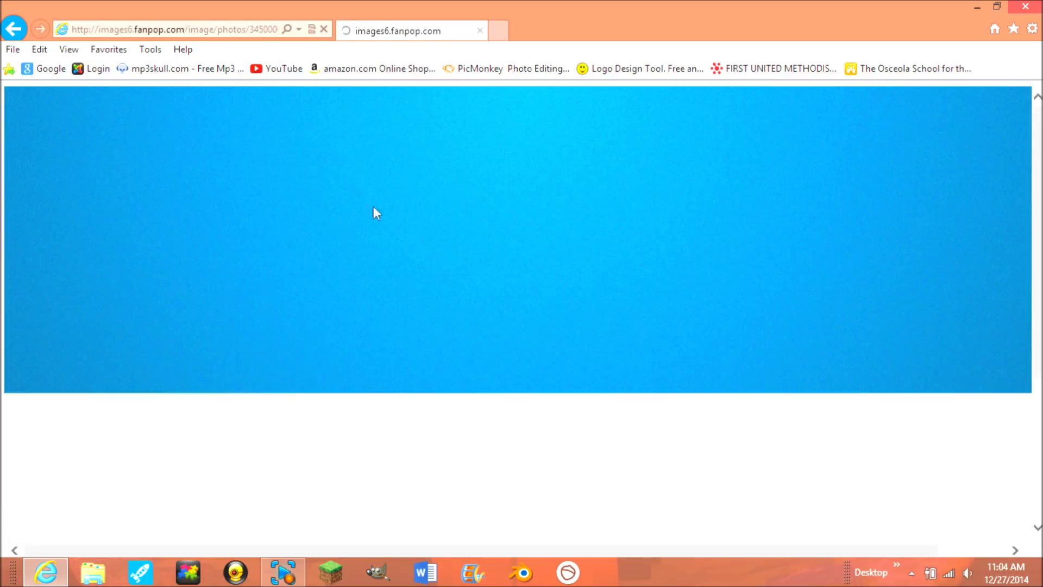
right_click(481, 263)
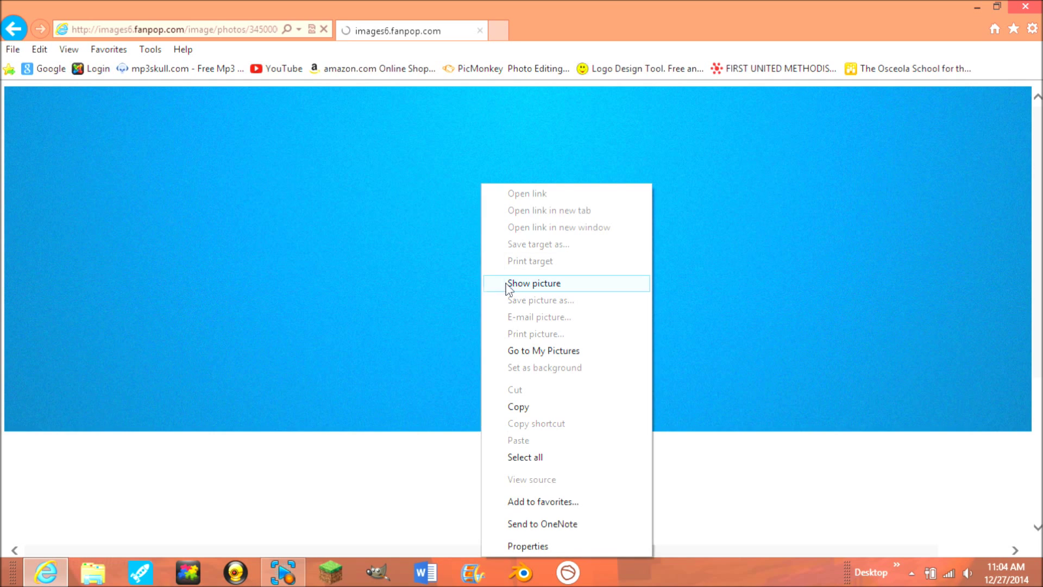
left_click(432, 319)
right_click(433, 270)
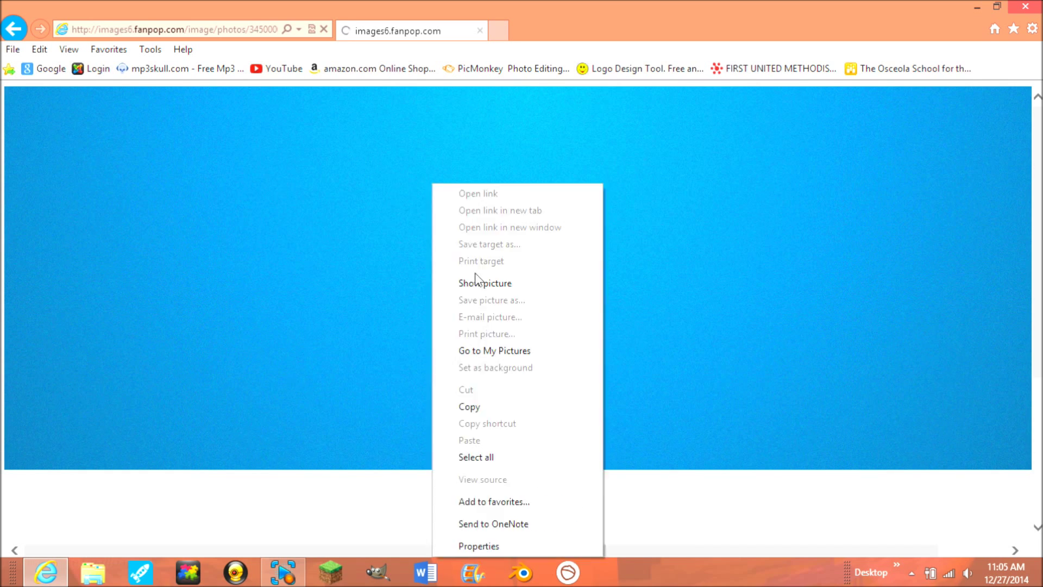
left_click(384, 280)
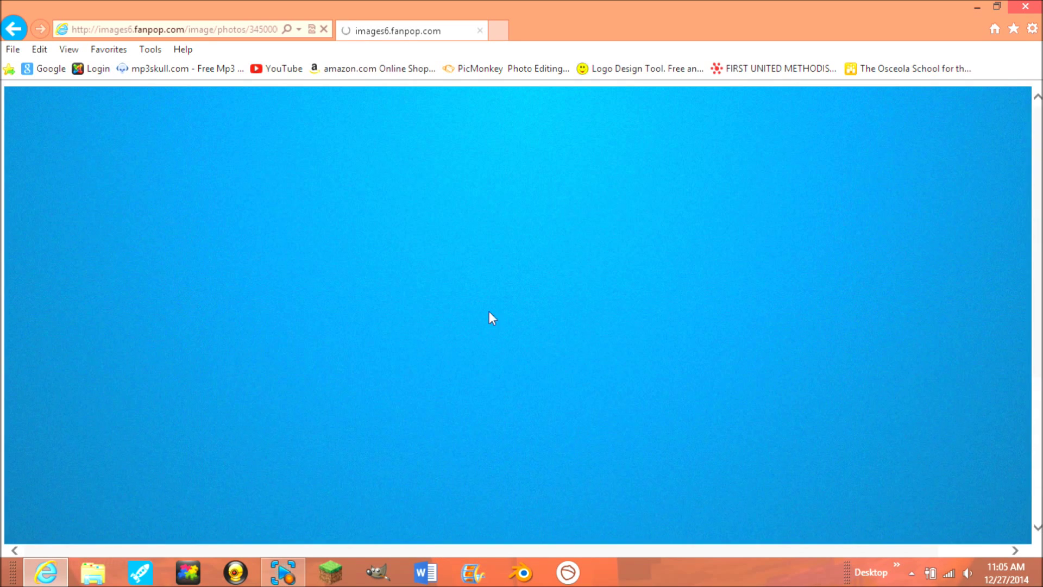
right_click(472, 314)
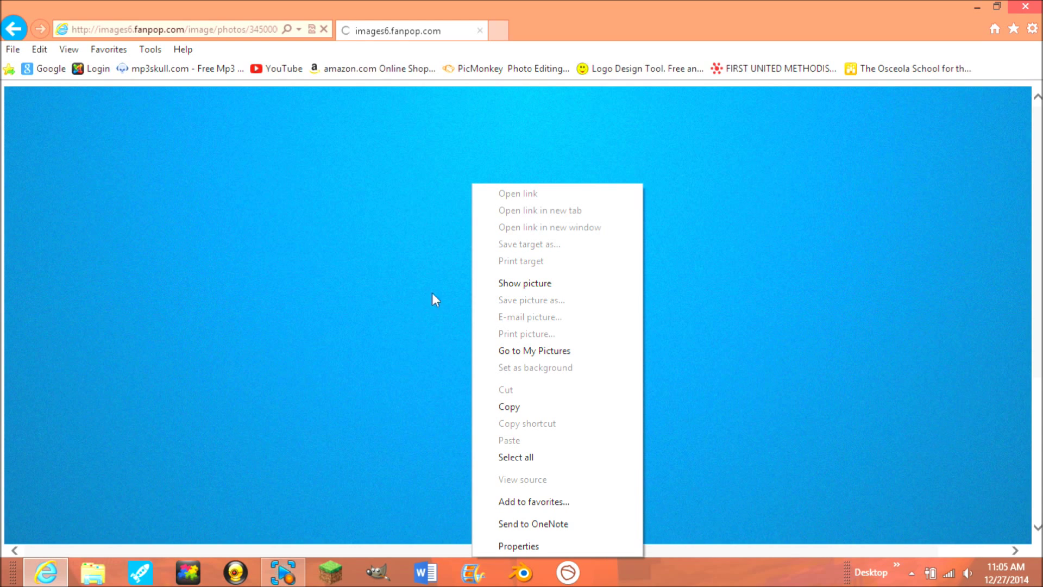
left_click(221, 298)
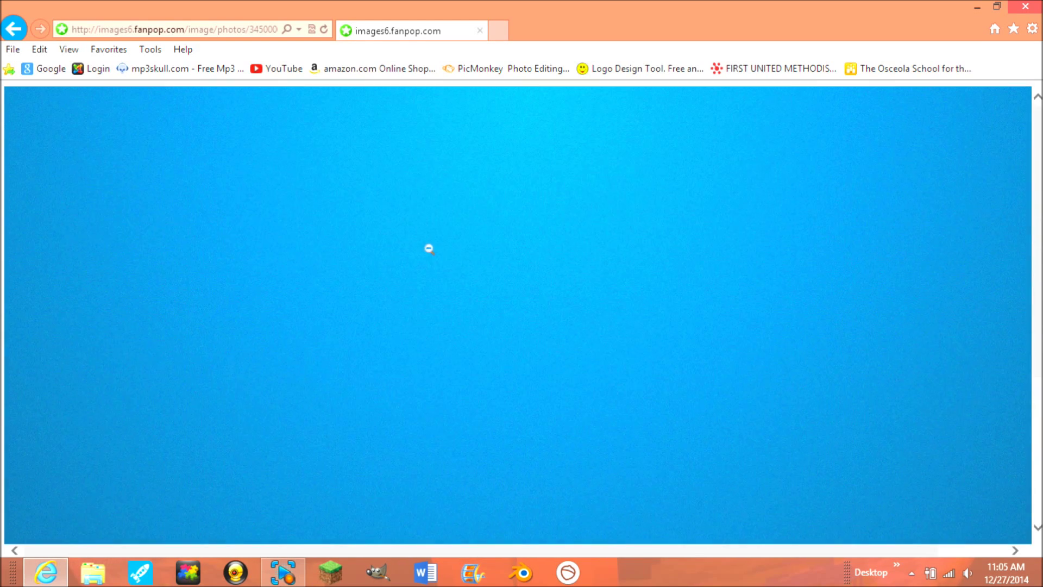
right_click(441, 244)
left_click(548, 296)
left_click(393, 346)
left_click(402, 30)
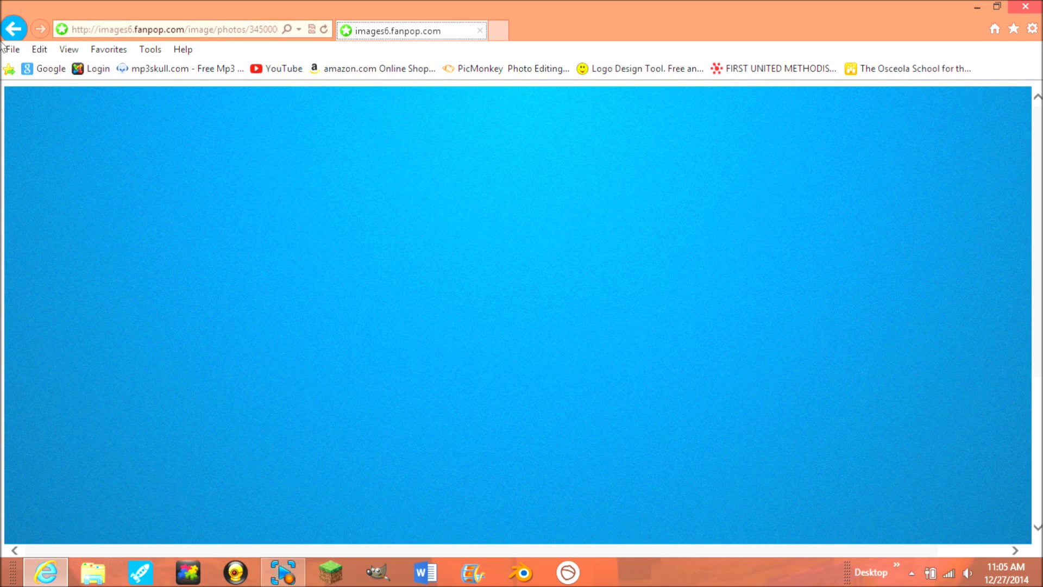
left_click(50, 71)
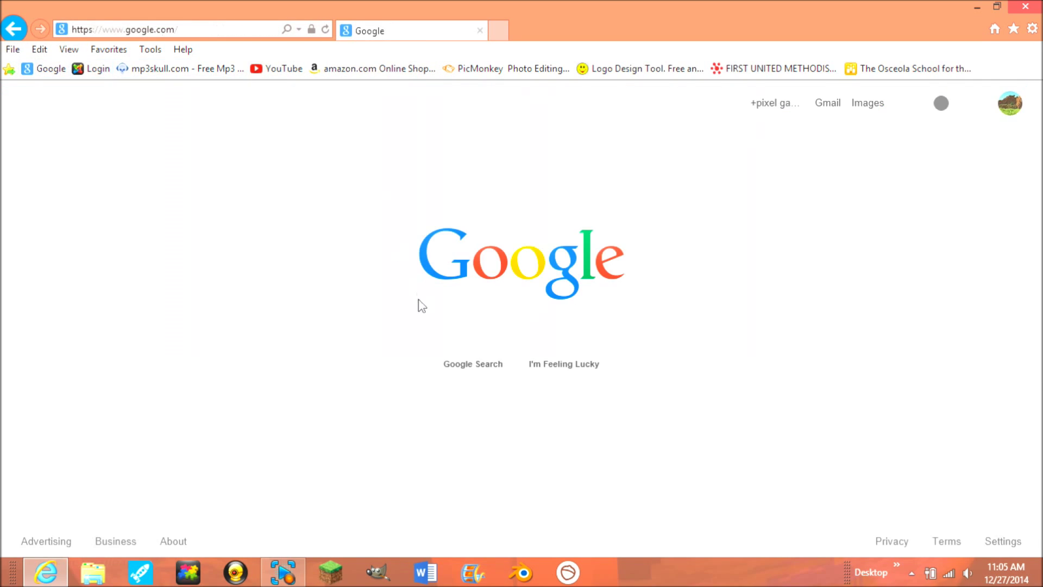
- Search for 'flametext', open flamingtext.com and scroll down to the footer's Logos links
type("flame")
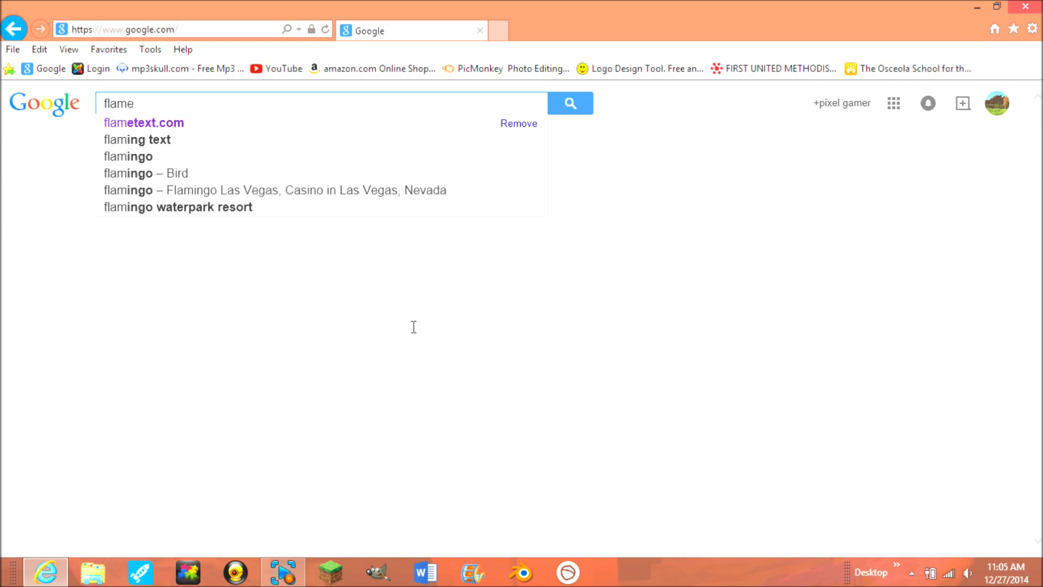
type("tex")
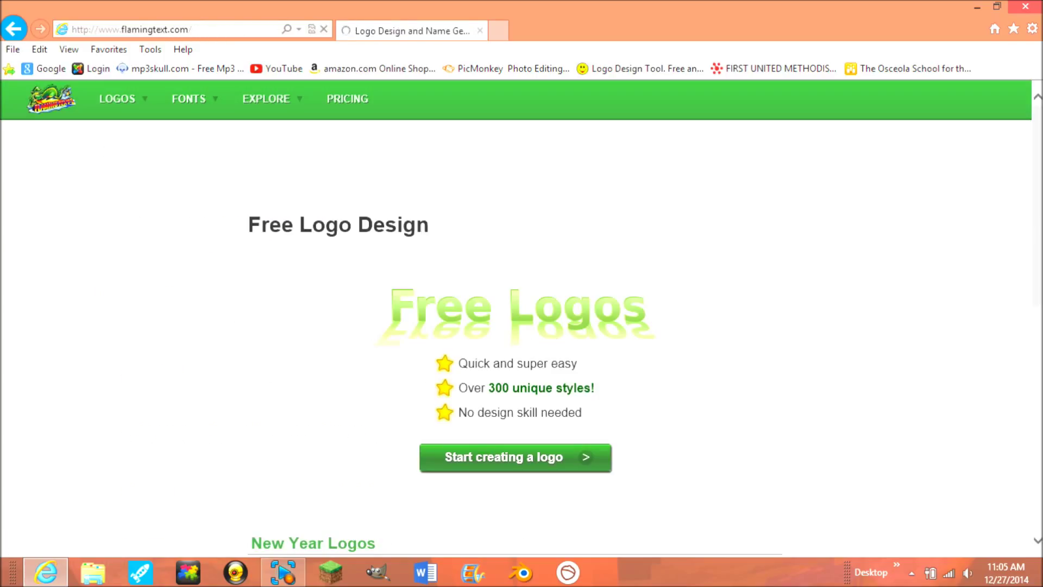
scroll(978, 280, "down", 8)
scroll(977, 279, "up", 2)
scroll(625, 326, "down", 4)
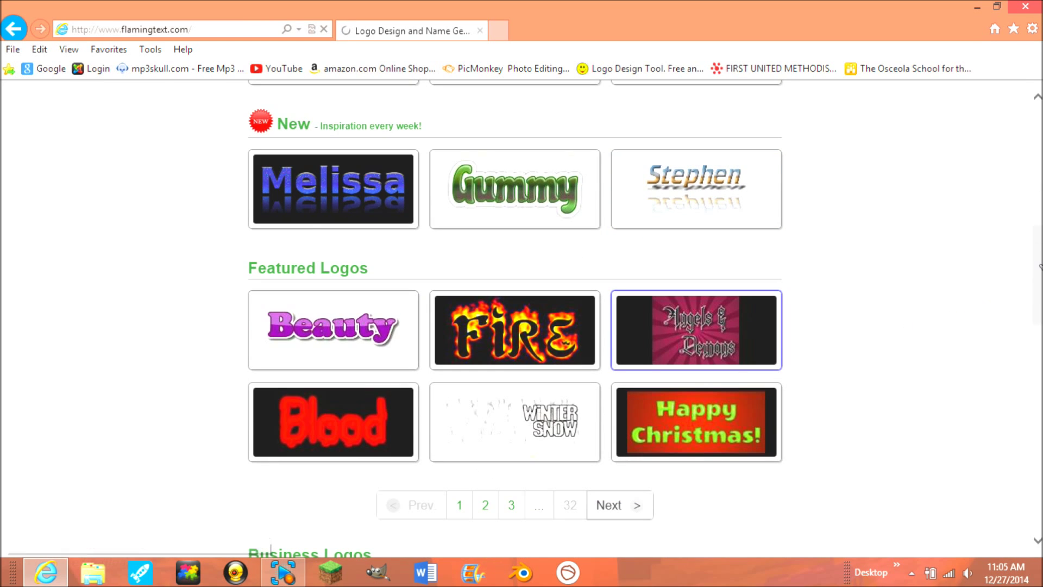
scroll(925, 303, "down", 4)
scroll(925, 303, "up", 5)
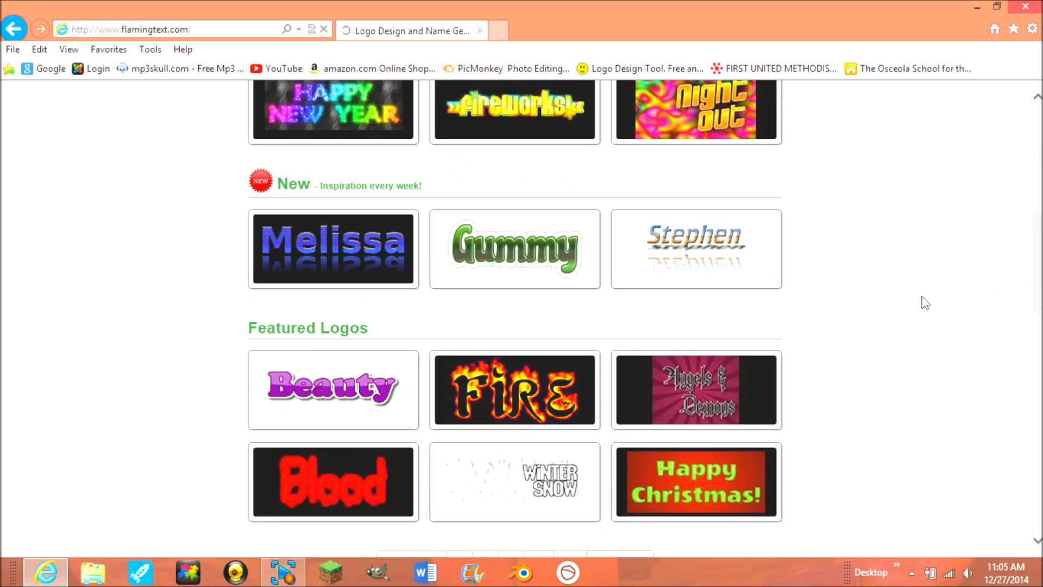
scroll(926, 303, "down", 10)
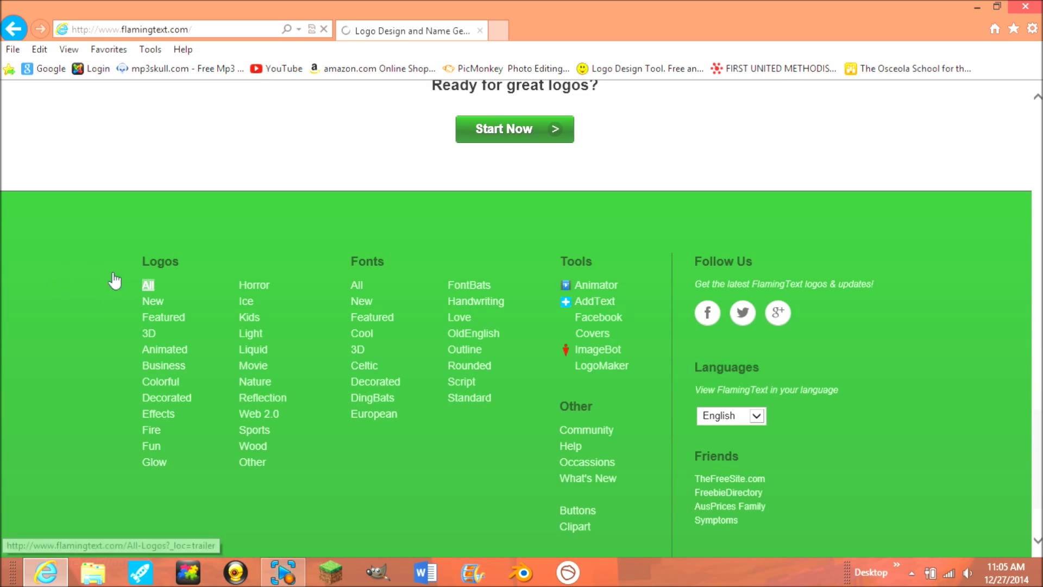
mouse_move(148, 286)
left_mouse_down()
mouse_move(159, 300)
mouse_move(147, 286)
left_mouse_up()
- Open the full list of logo styles and dismiss the antivirus threat warning
left_click(148, 285)
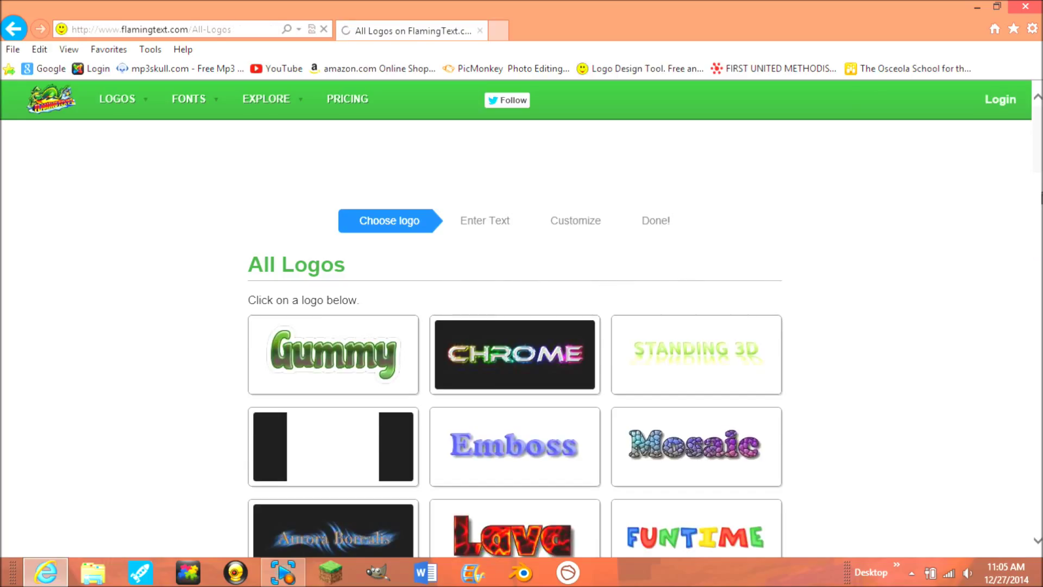
scroll(1030, 231, "down", 8)
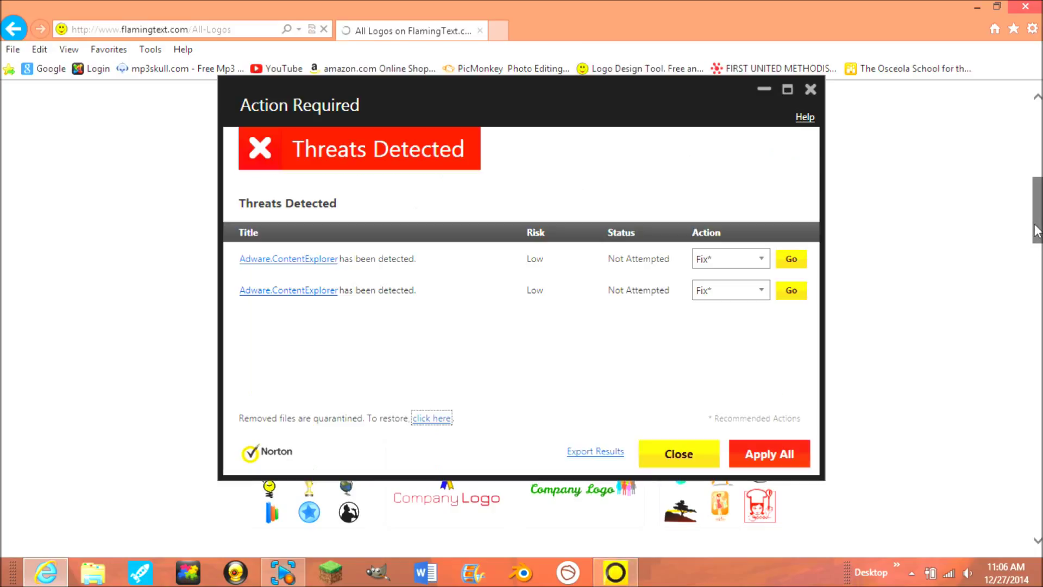
left_click(679, 457)
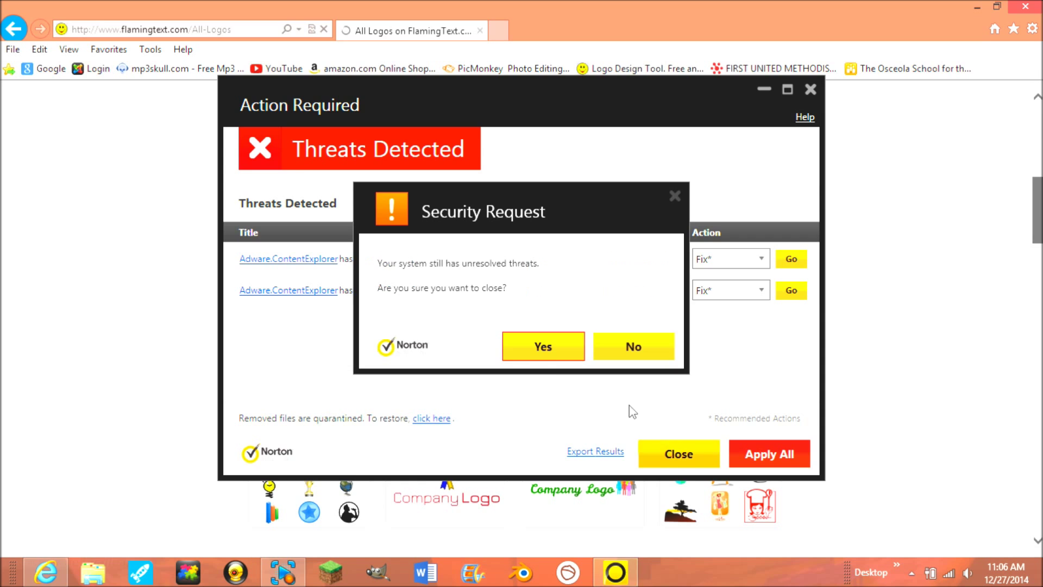
left_click(543, 349)
- Find the F entries in the alphabetical list and open the Fabulous logo style
scroll(1030, 245, "up", 4)
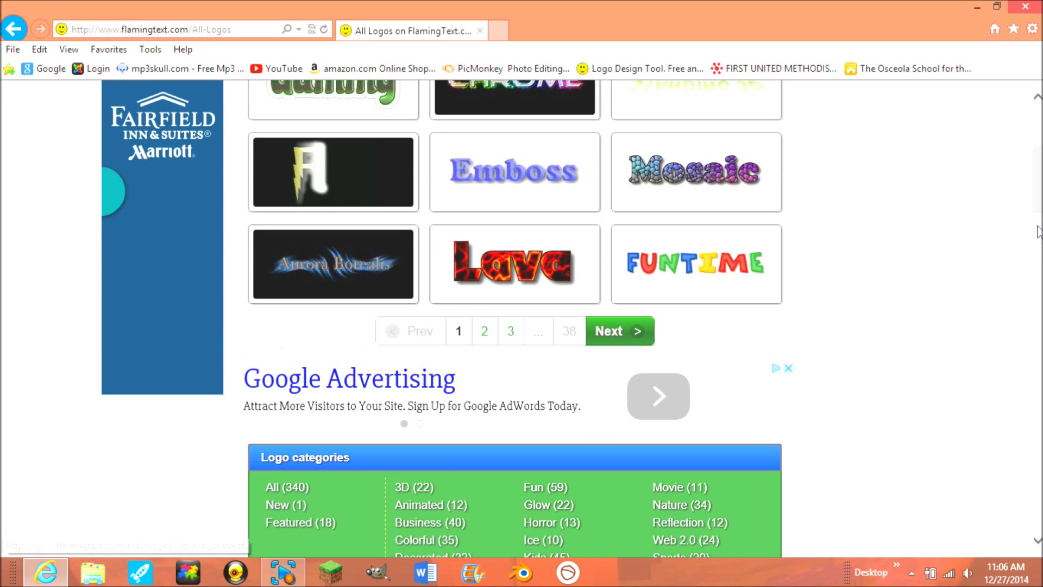
scroll(810, 290, "up", 2)
scroll(576, 250, "up", 1)
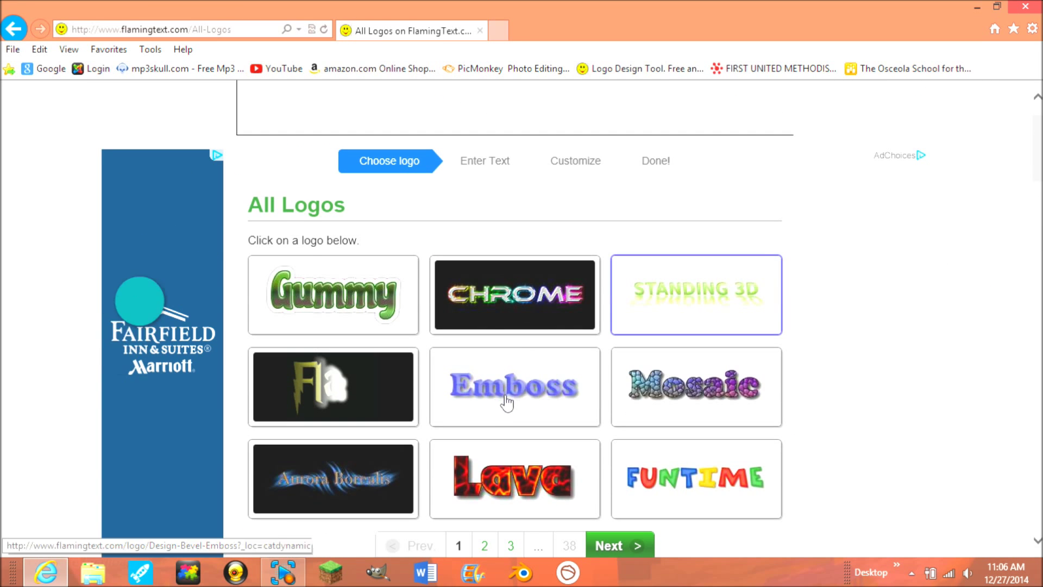
scroll(603, 413, "down", 1)
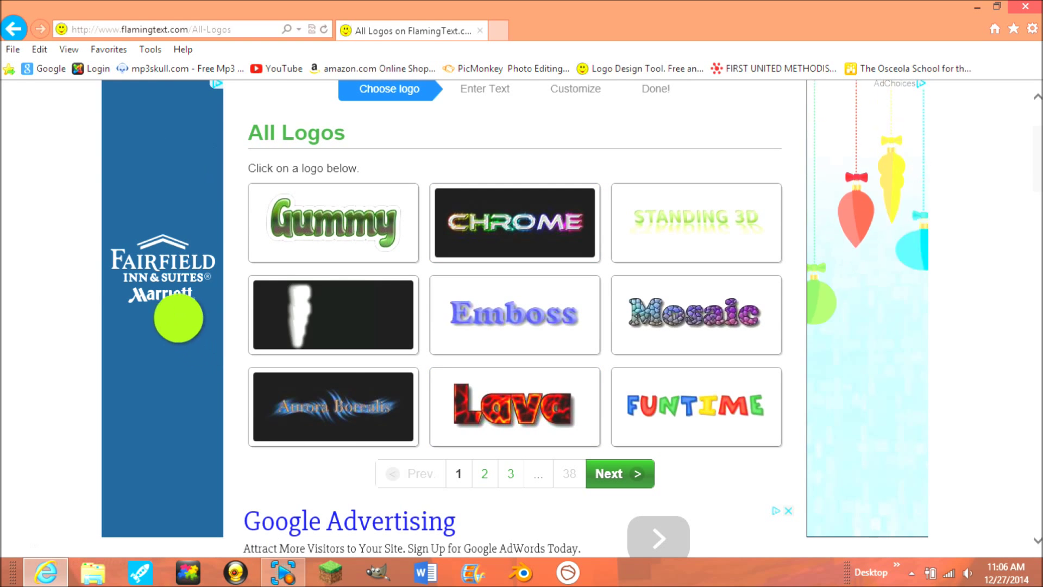
scroll(1037, 273, "down", 10)
left_click_drag(1037, 272, 1005, 350)
left_click(378, 357)
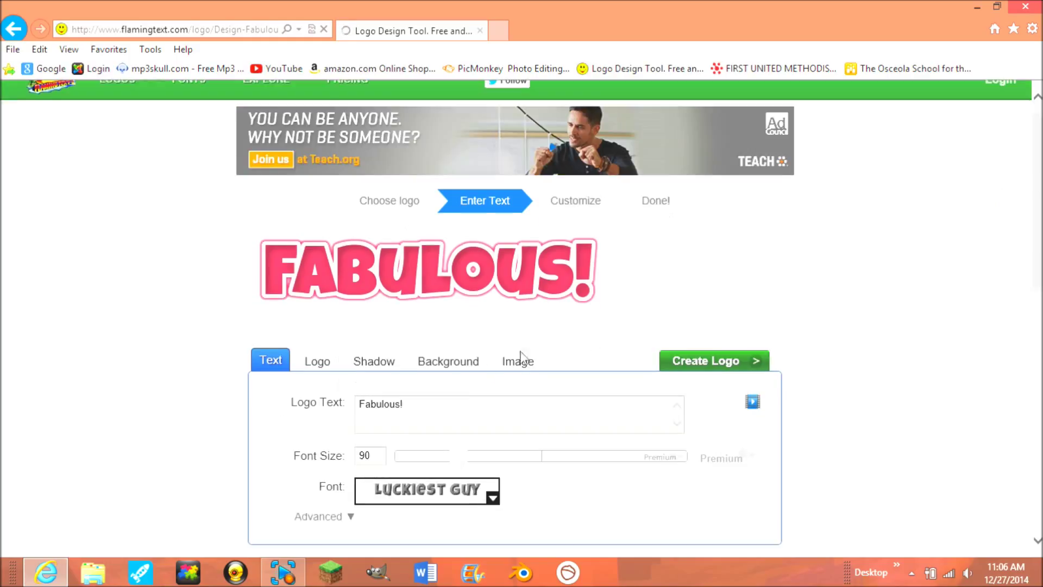
- Replace the logo text 'Fabulous!' with 'Example'
left_click(420, 404)
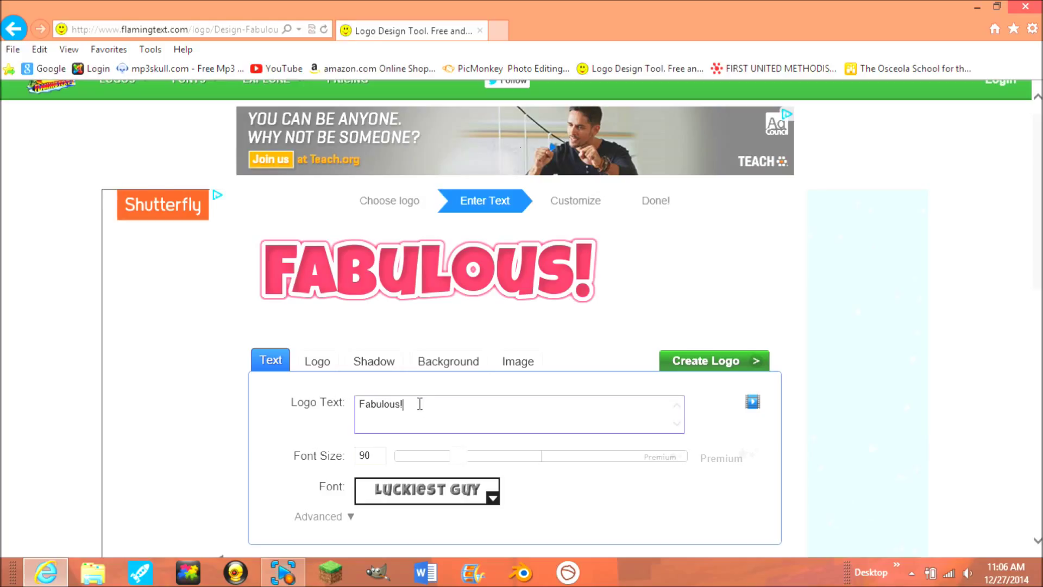
key("BackSpace")
key("BackSpace")
key("BackSpace")
key("BackSpace")
key("BackSpace")
key("BackSpace")
key("BackSpace")
key("BackSpace")
key("BackSpace")
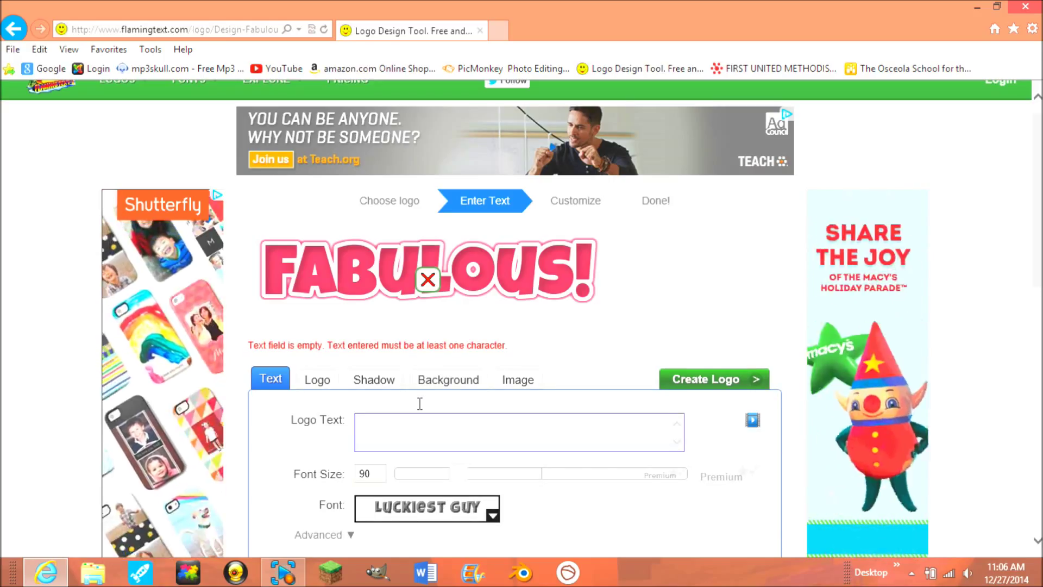
type("E")
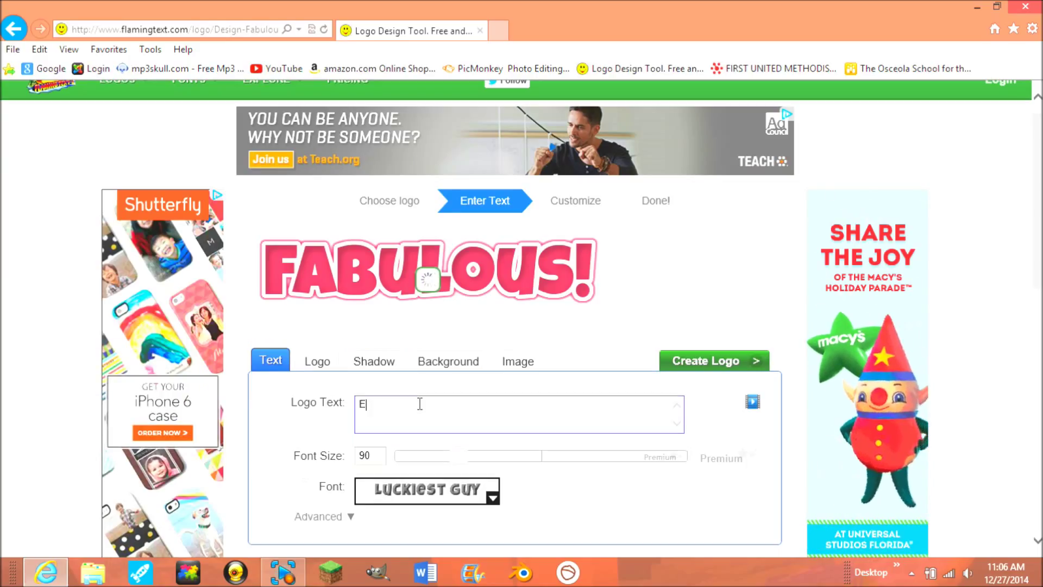
type("xample")
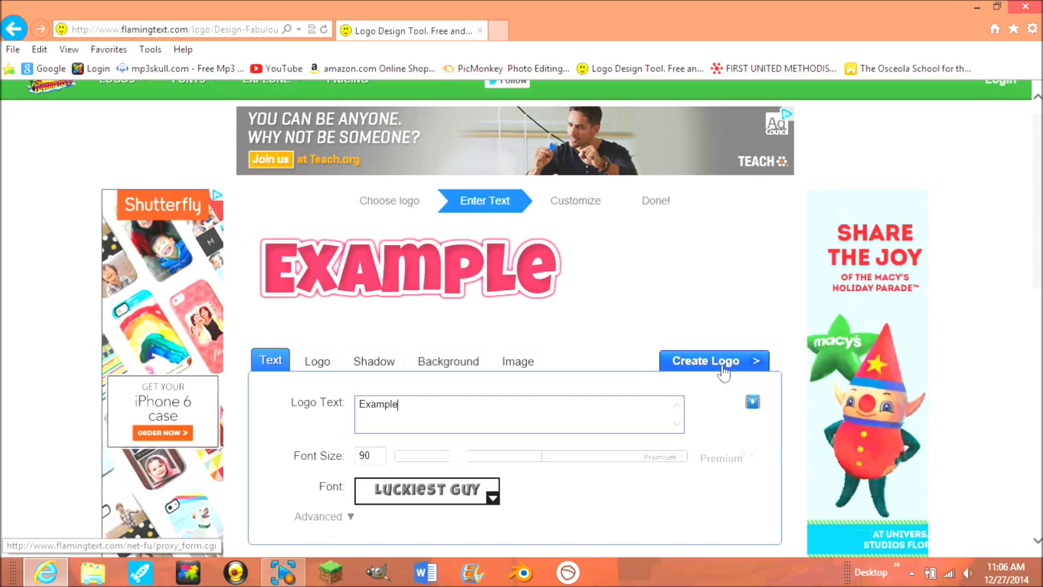
- Set the logo's fill colour to cyan
left_click(325, 362)
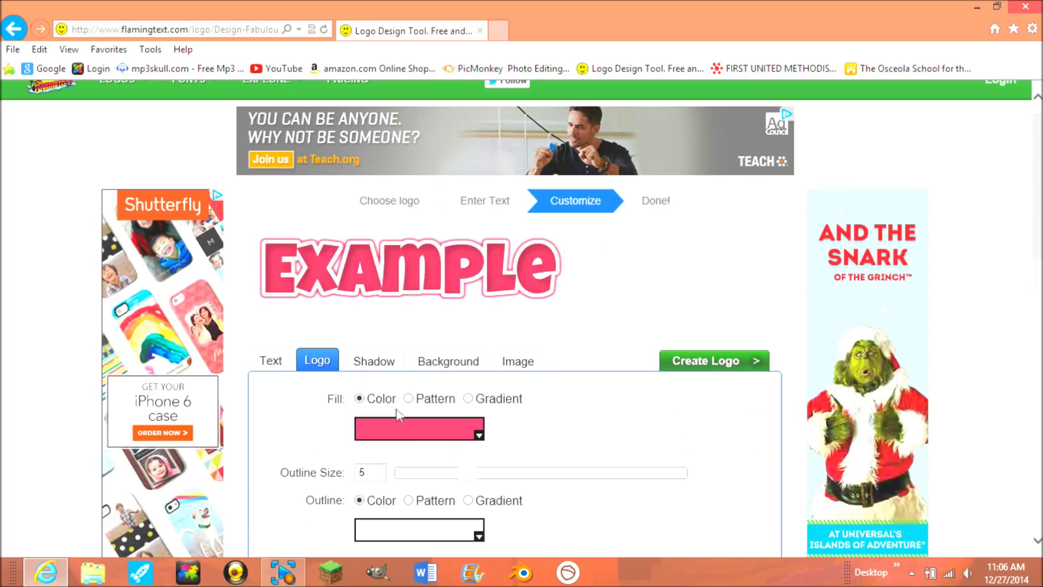
left_click(418, 427)
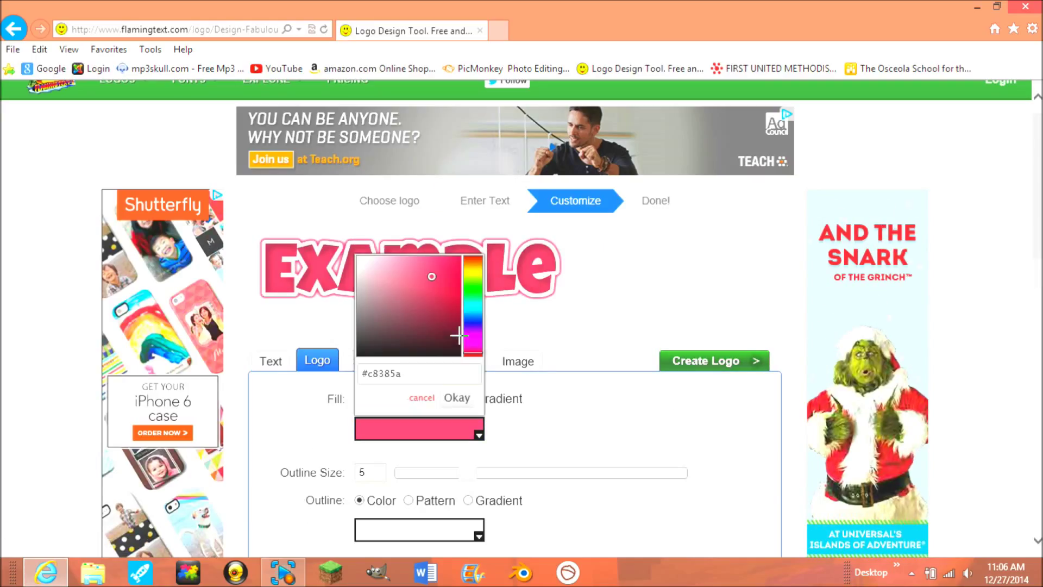
left_click(477, 305)
left_click_drag(435, 279, 576, 375)
left_click(458, 450)
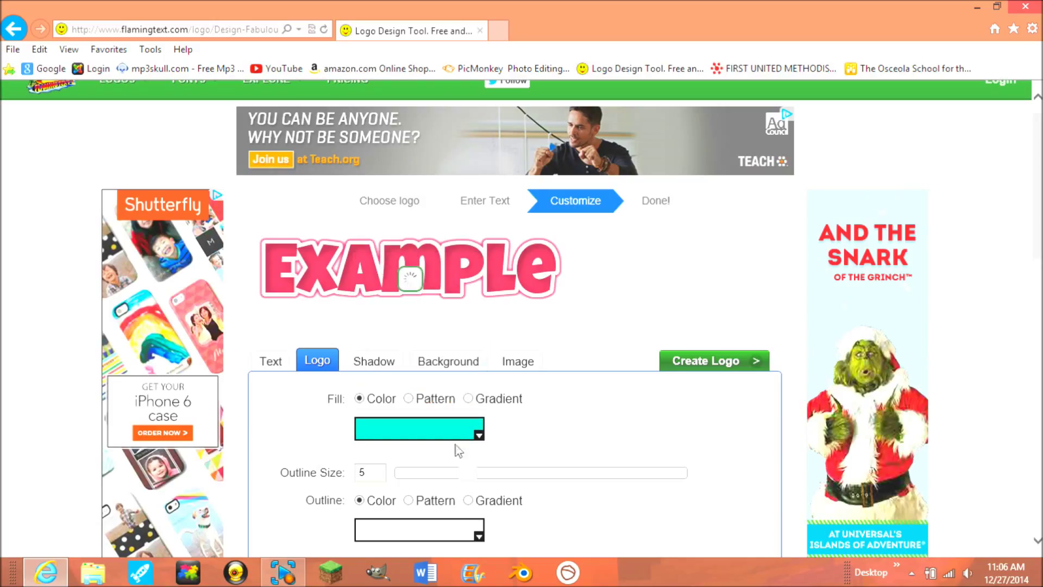
- Give the logo a dark outline colour
left_click(451, 535)
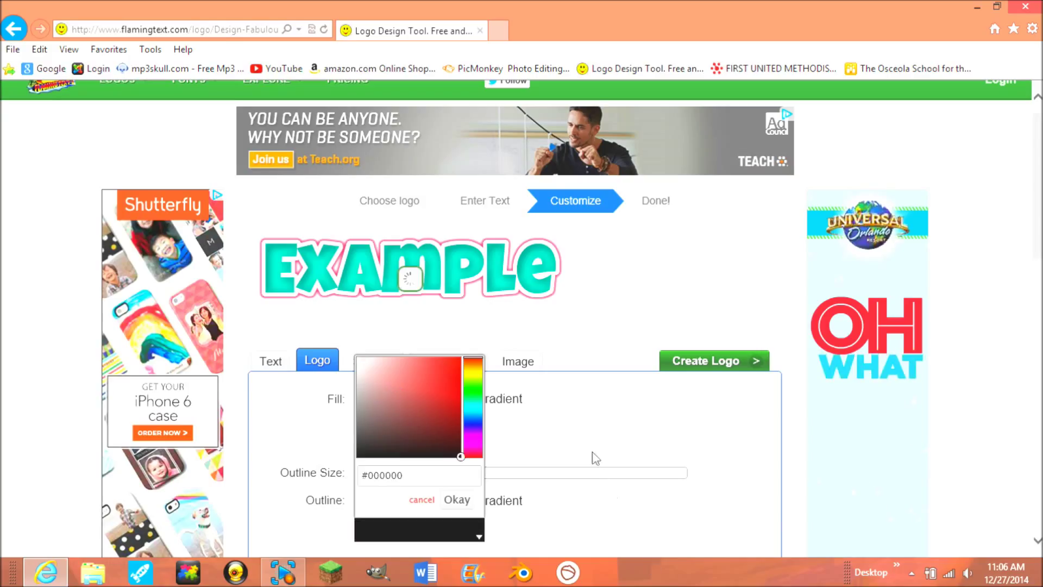
scroll(596, 433, "up", 1)
left_click(451, 326)
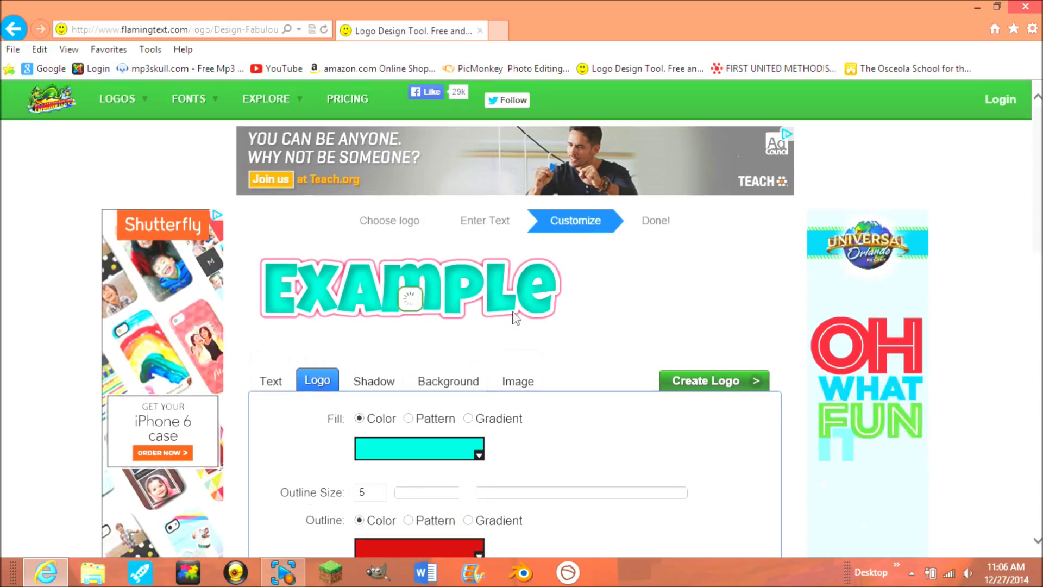
left_click(373, 383)
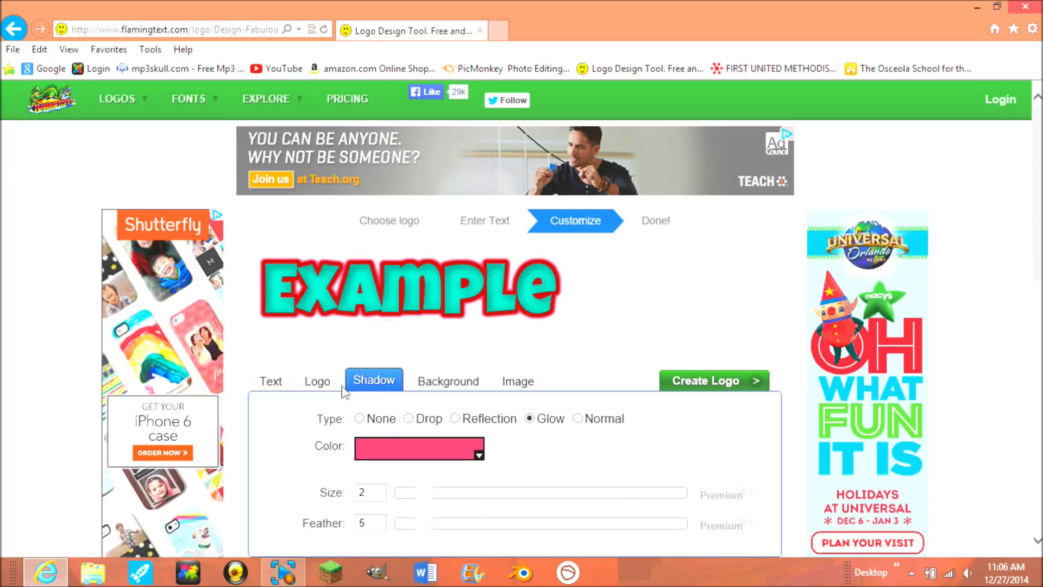
left_click(317, 381)
scroll(326, 380, "down", 2)
left_click(446, 474)
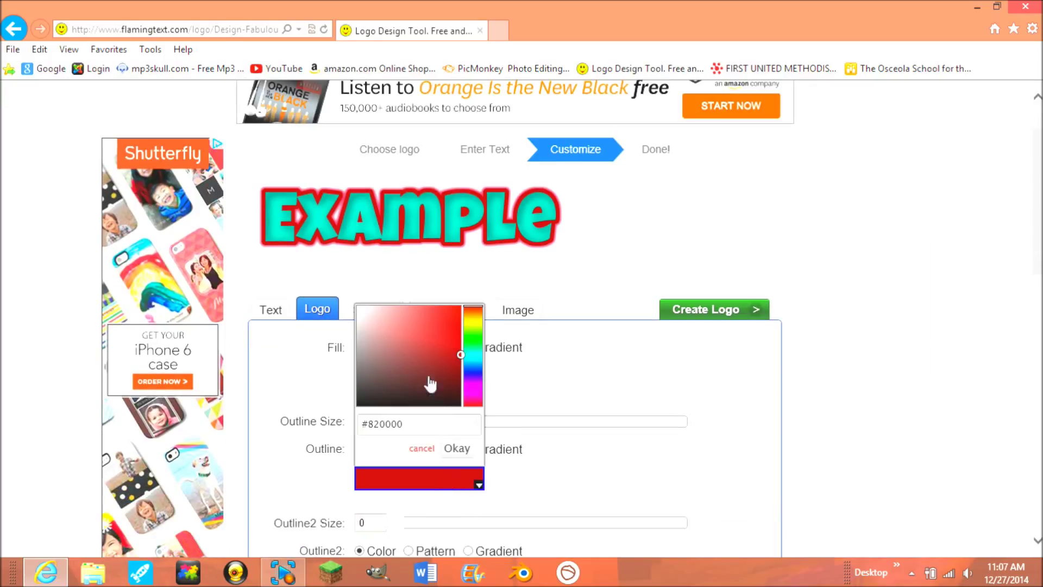
left_click(610, 438)
- Set the shadow to None and the background to Transparent, then create the logo
scroll(611, 435, "up", 2)
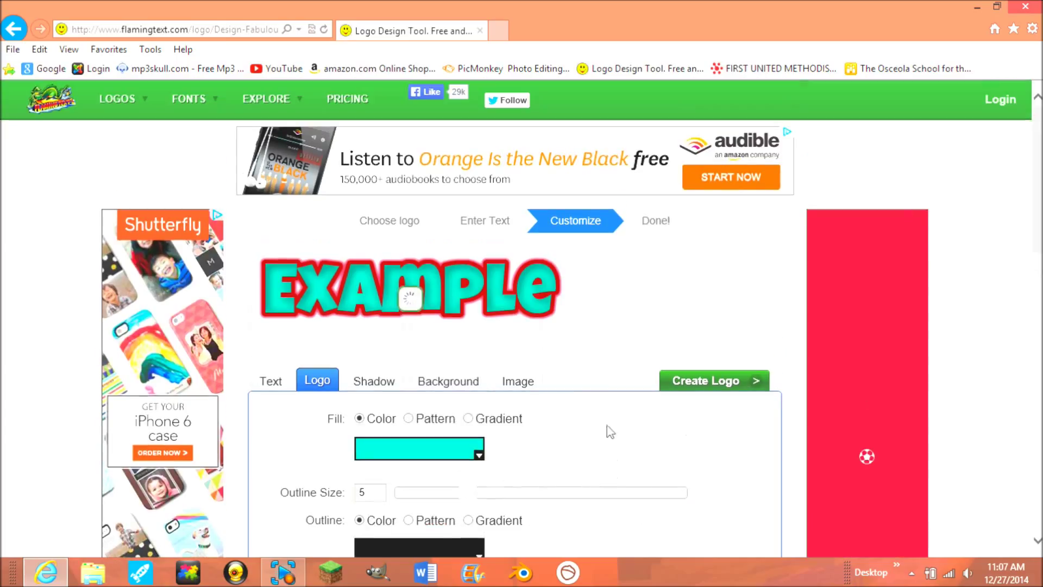
left_click(383, 380)
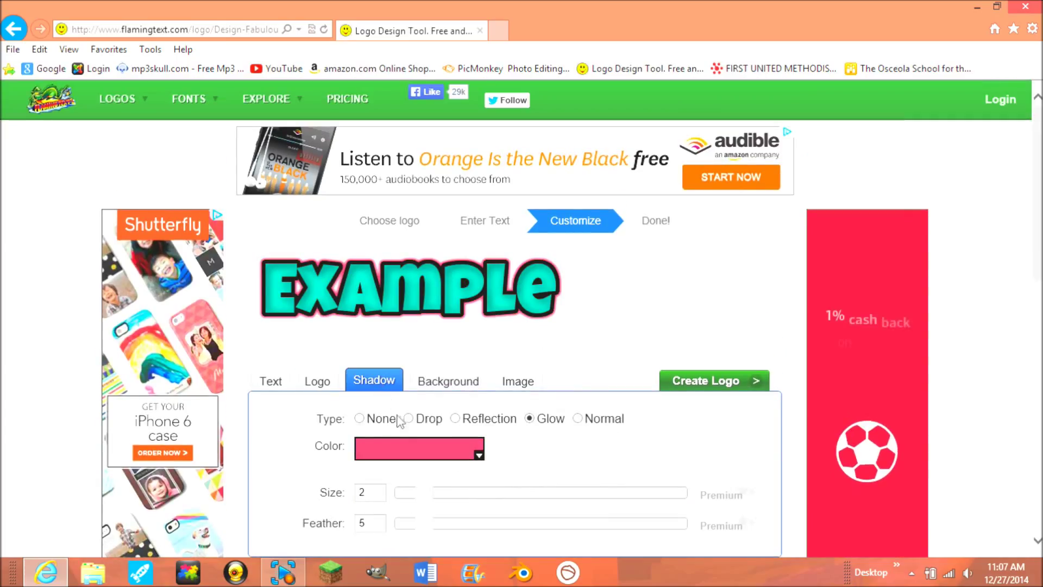
left_click(360, 418)
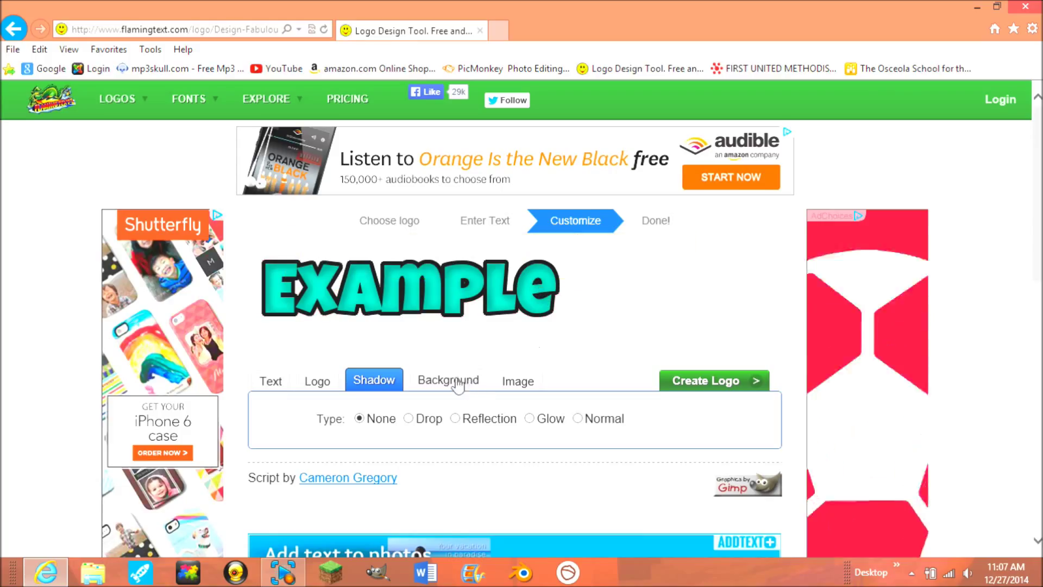
left_click(429, 380)
left_click(360, 419)
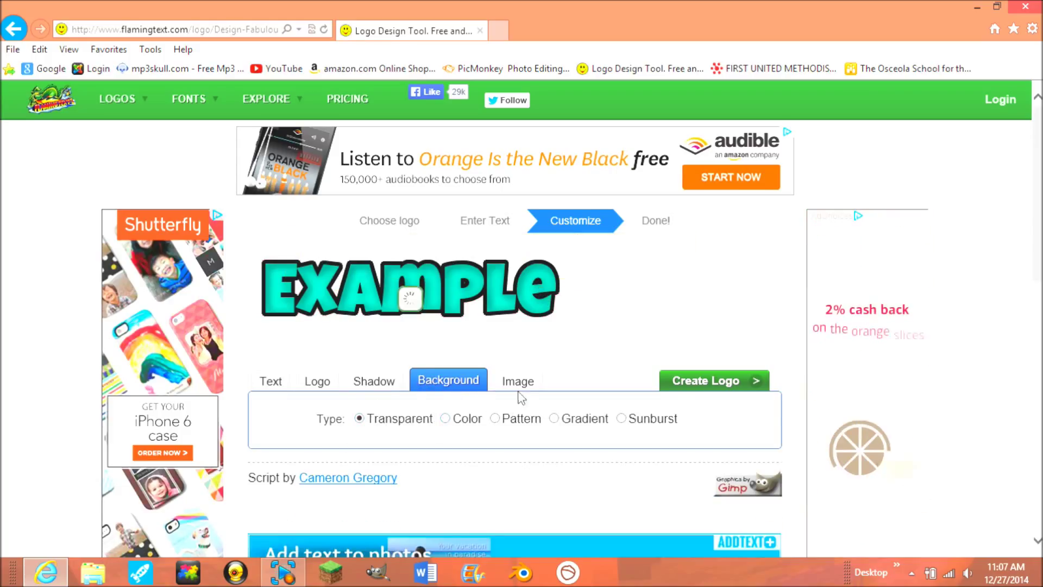
left_click(685, 389)
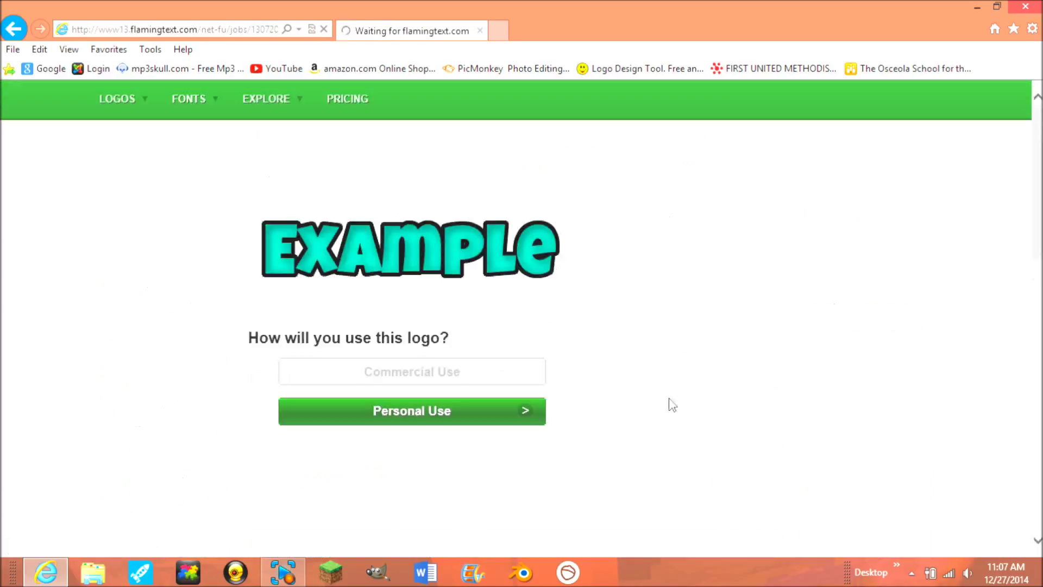
- Choose Personal Use and save the logo as coollogo_com-127562046.png in Pictures
left_click(474, 422)
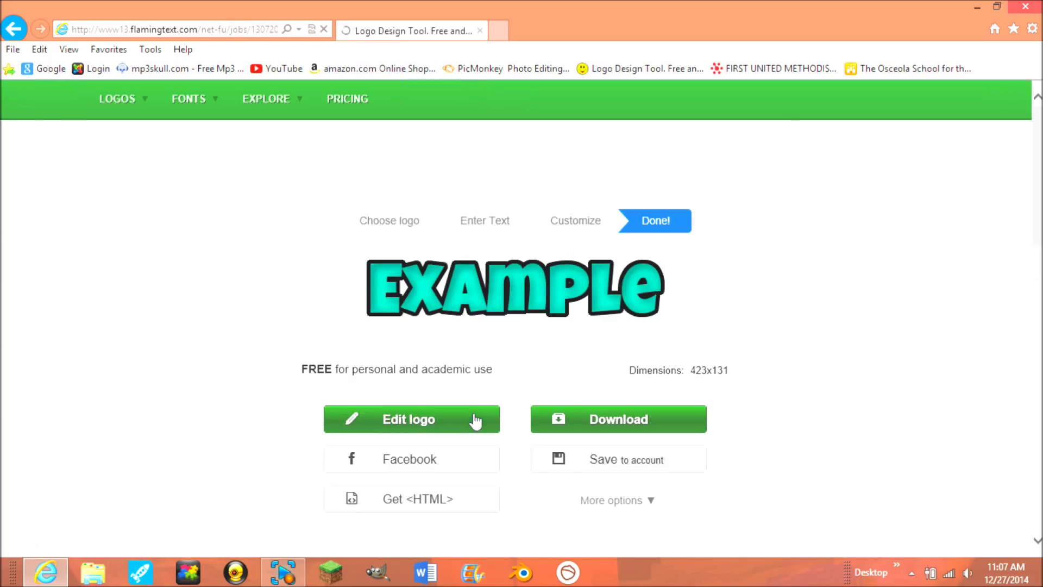
left_click(593, 422)
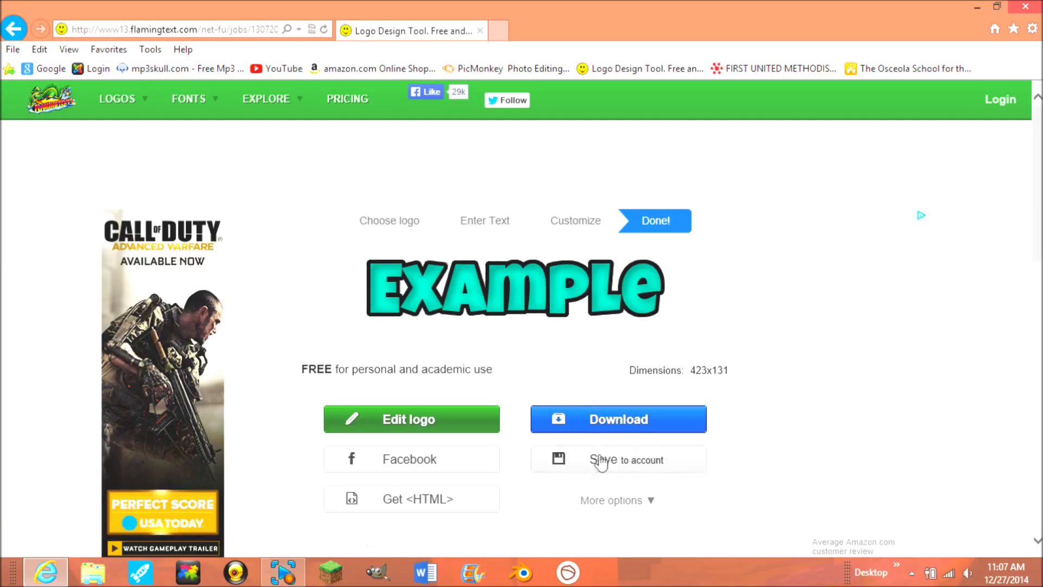
left_click(633, 433)
left_click(795, 540)
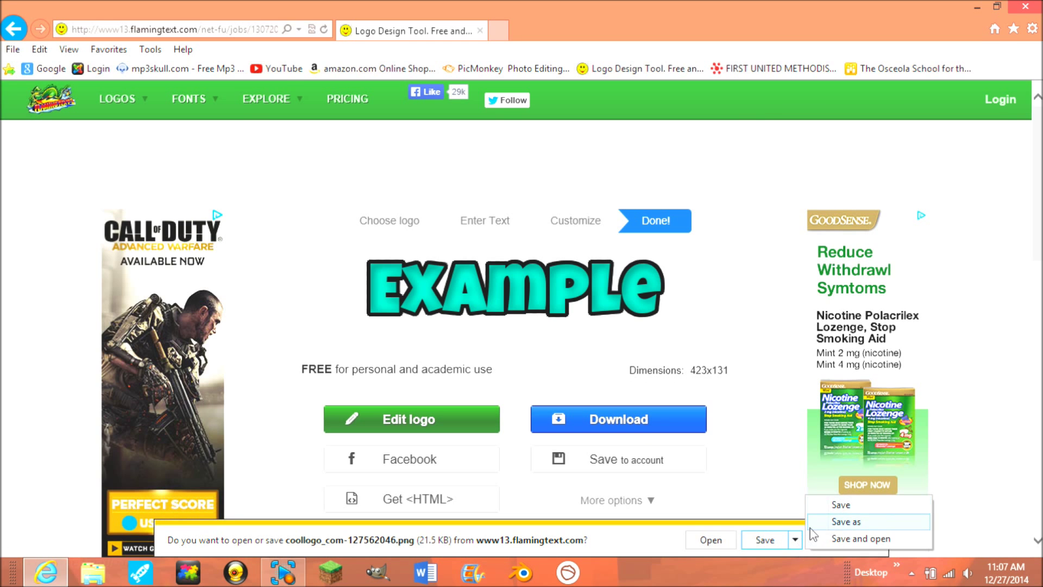
left_click(833, 521)
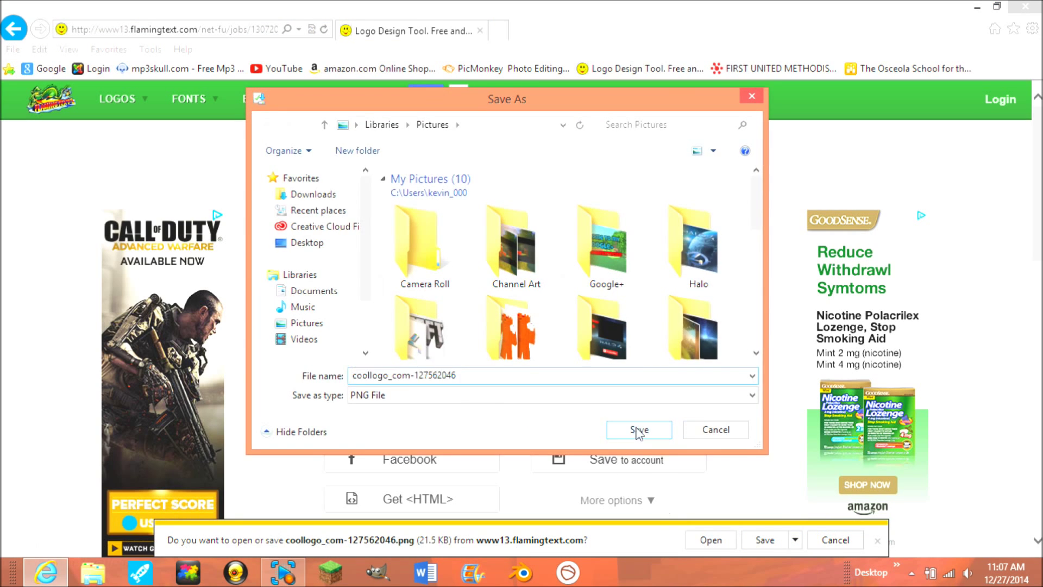
left_click(639, 430)
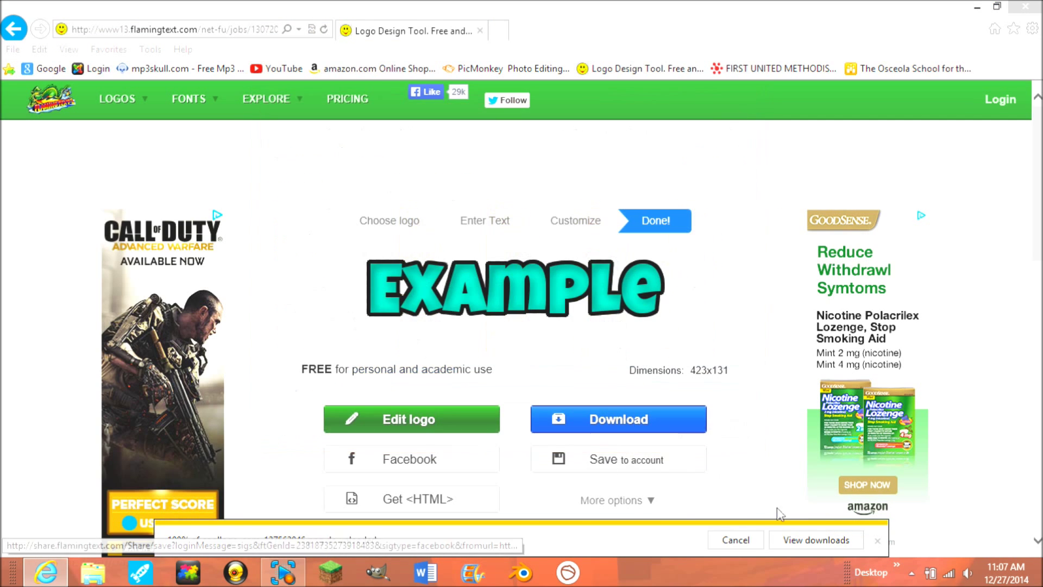
left_click(878, 540)
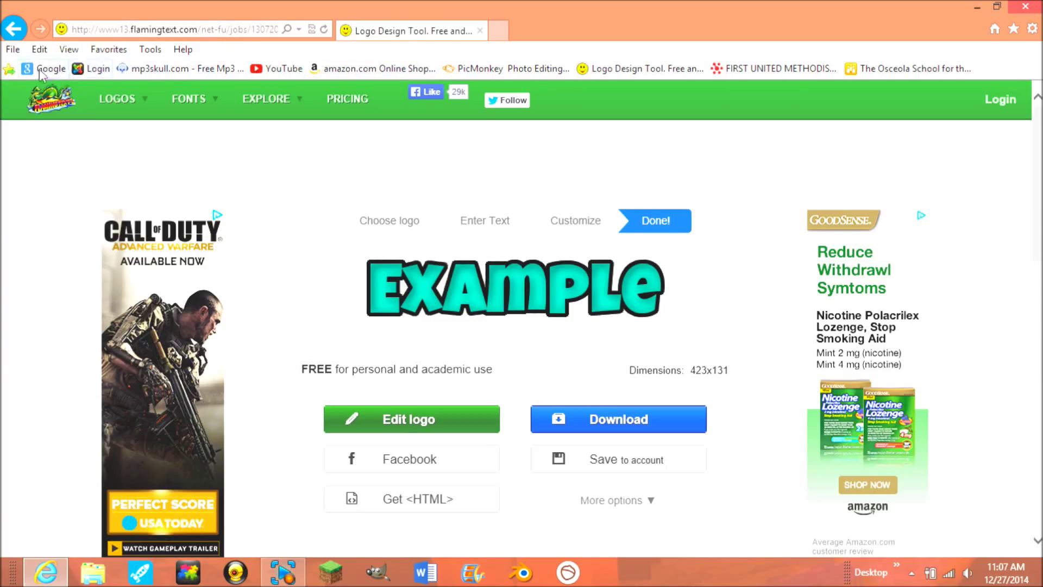
key("alt+f")
key("Escape")
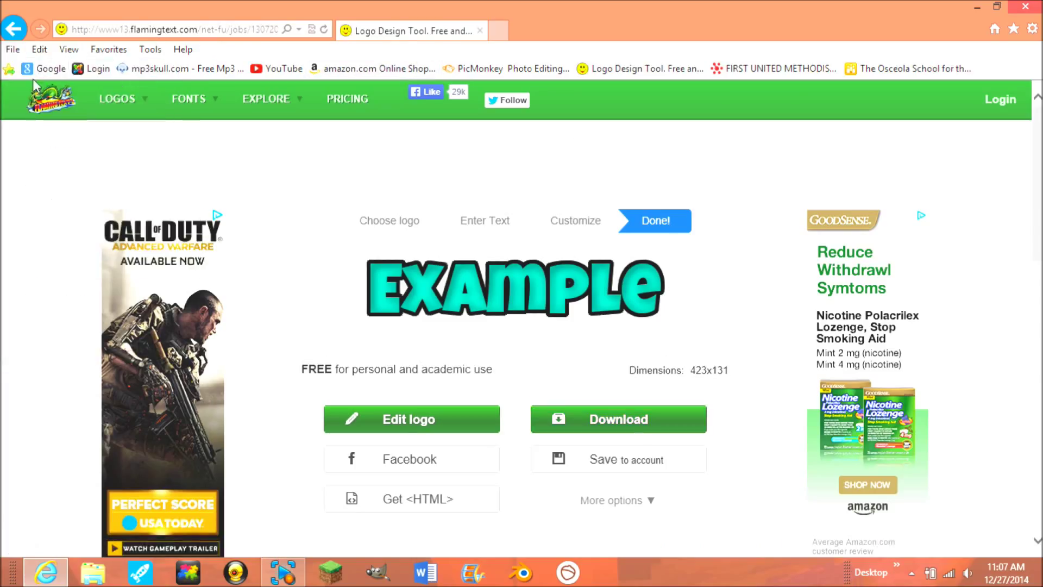
- From the Google homepage, search 'picmonkey' and go to PicMonkey's photo editor
left_click(46, 69)
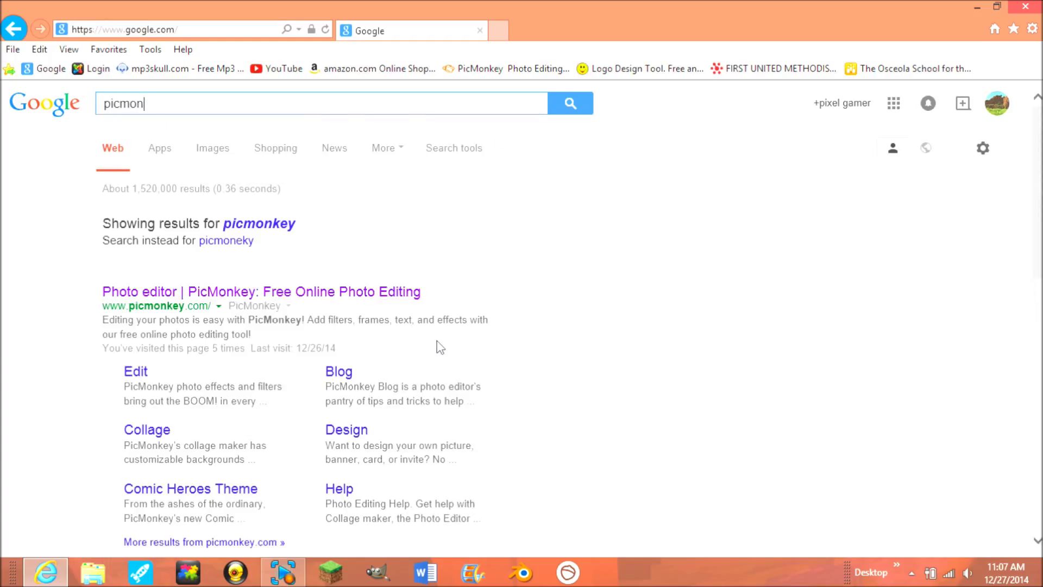
type("key")
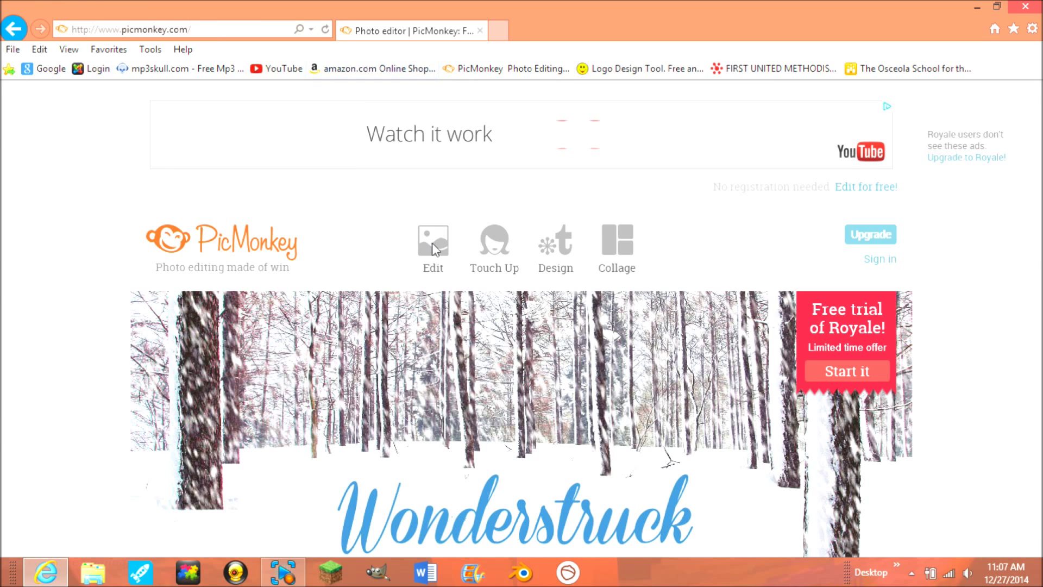
scroll(432, 239, "down", 1)
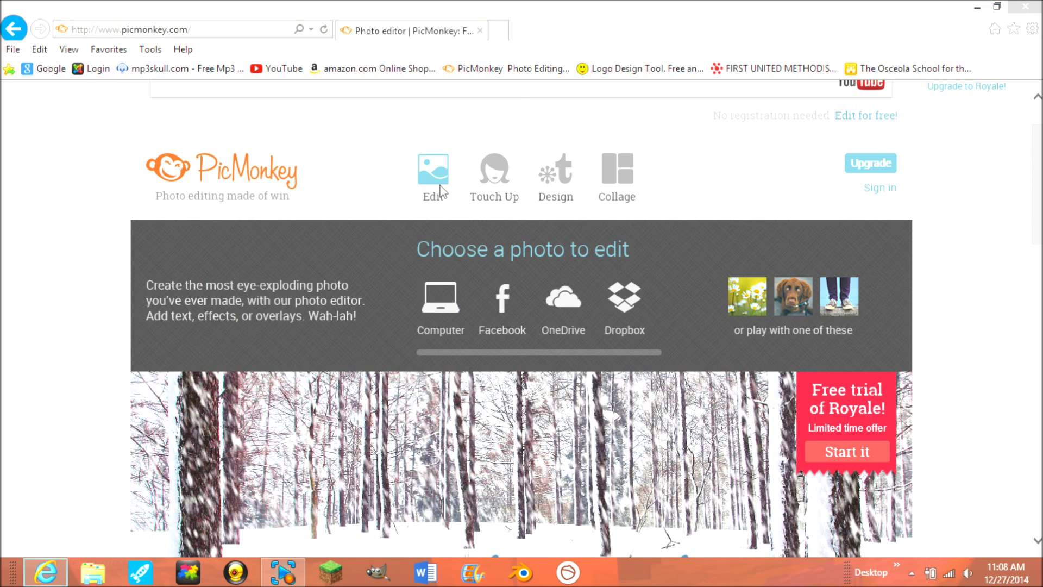
left_click(415, 191)
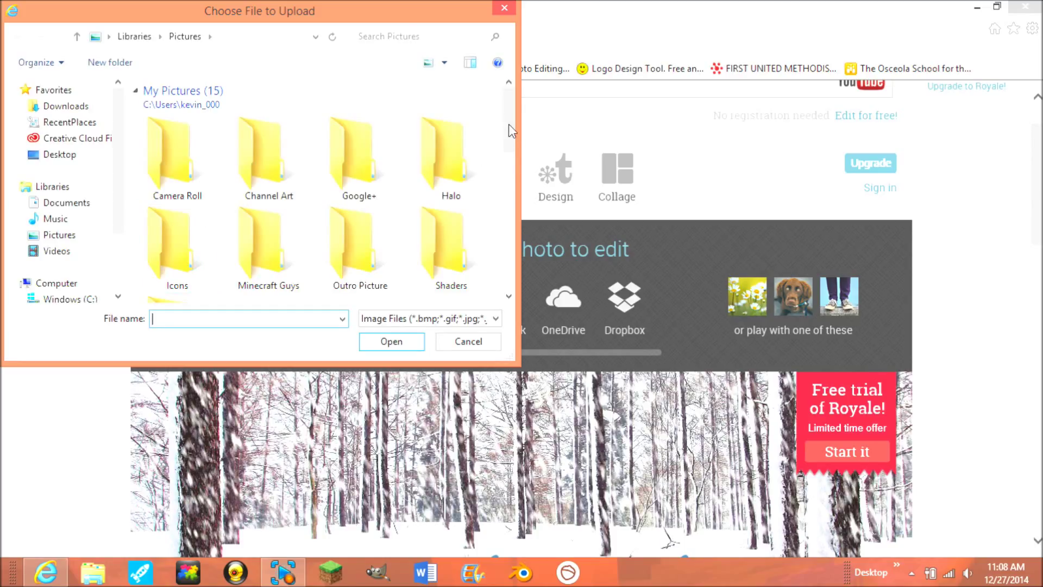
scroll(508, 124, "down", 1)
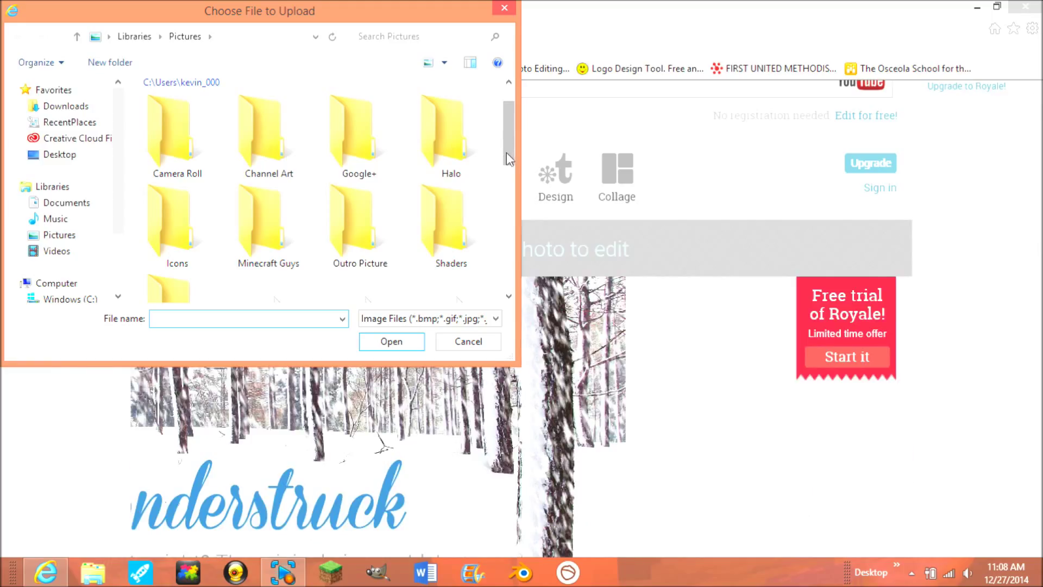
scroll(509, 149, "down", 5)
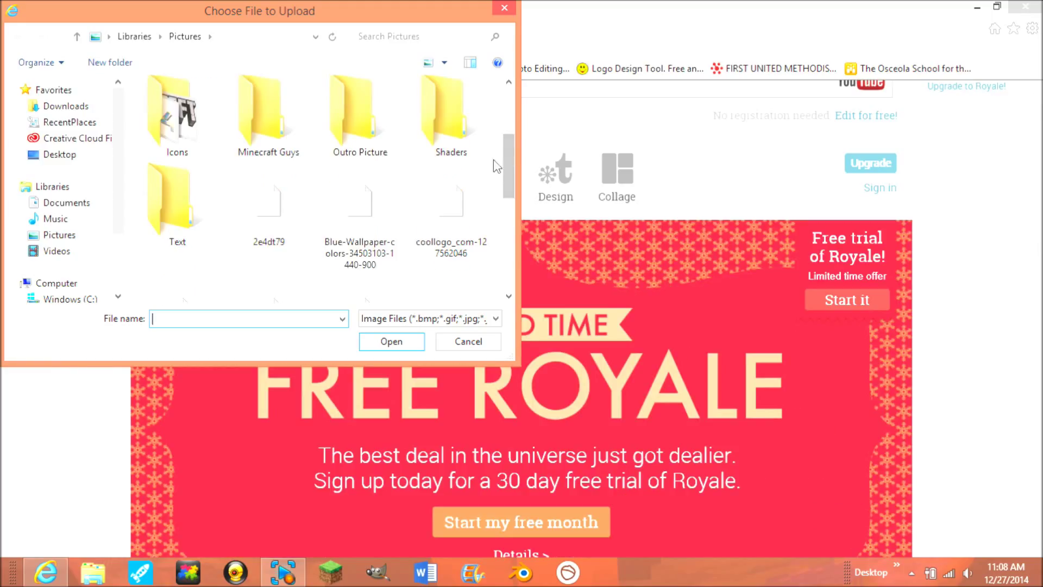
left_click(372, 210)
left_click(388, 341)
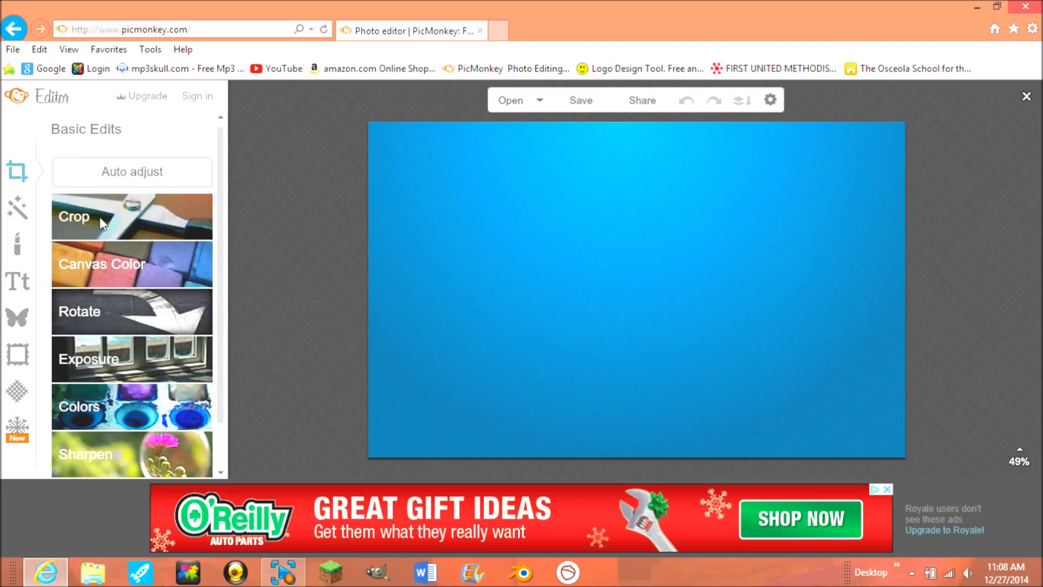
- Crop the wallpaper to a 600-wide square box spanning the full image height, upper middle
left_click(121, 221)
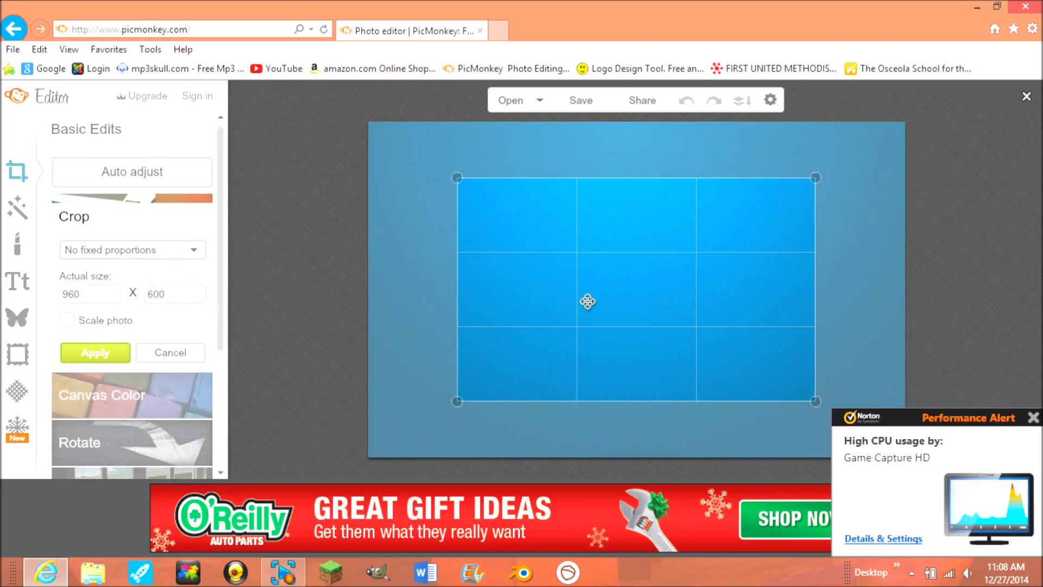
left_click(1033, 416)
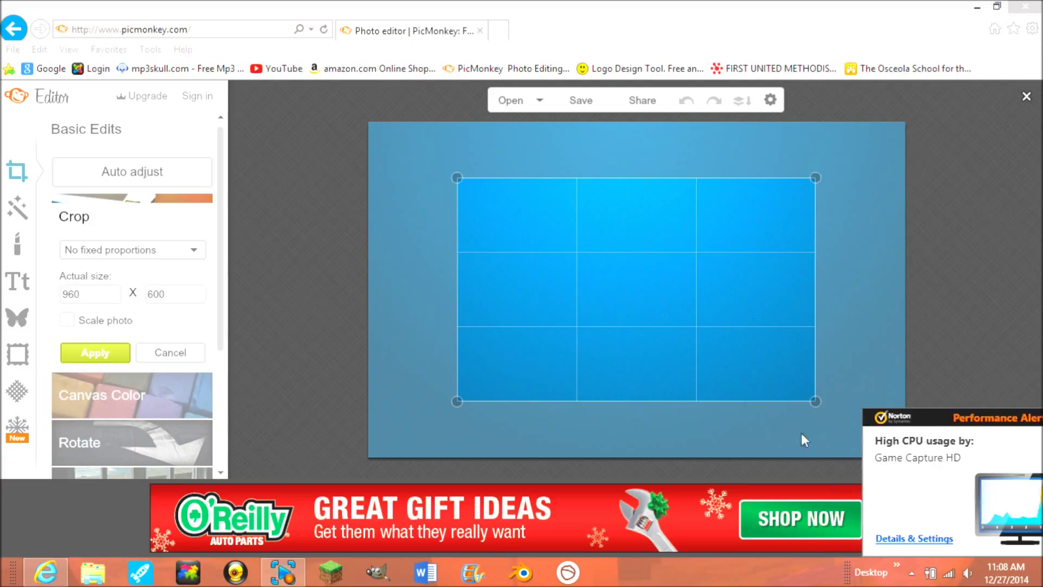
left_click(90, 299)
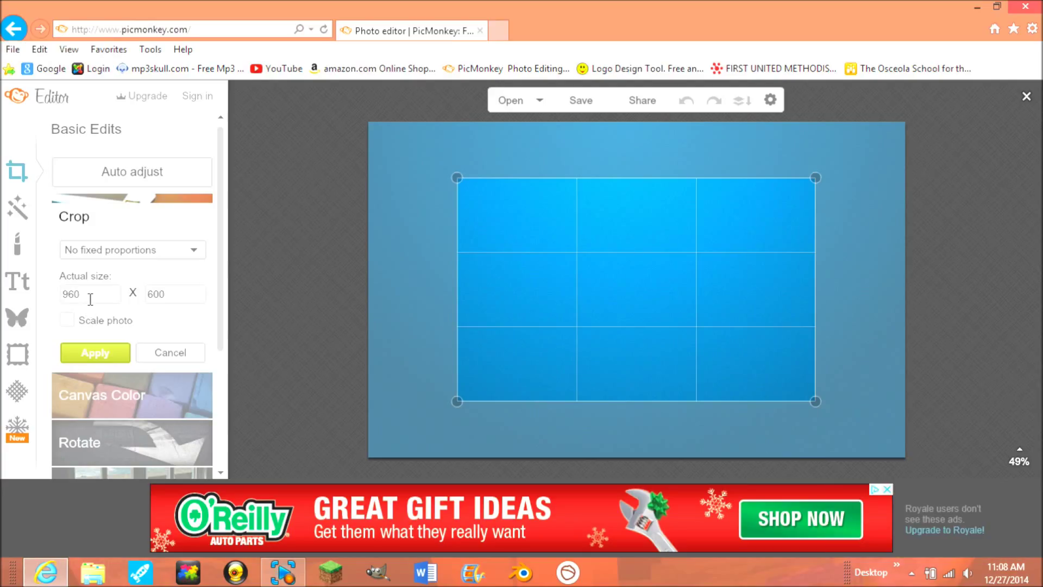
key("BackSpace")
key("BackSpace")
type("1440")
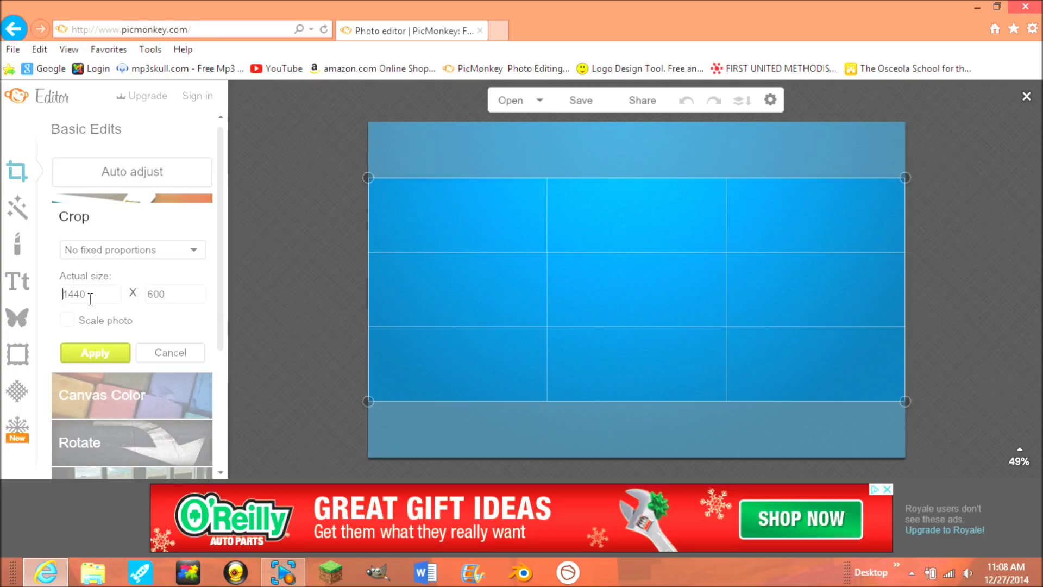
key("BackSpace")
key("BackSpace")
key("BackSpace")
key("BackSpace")
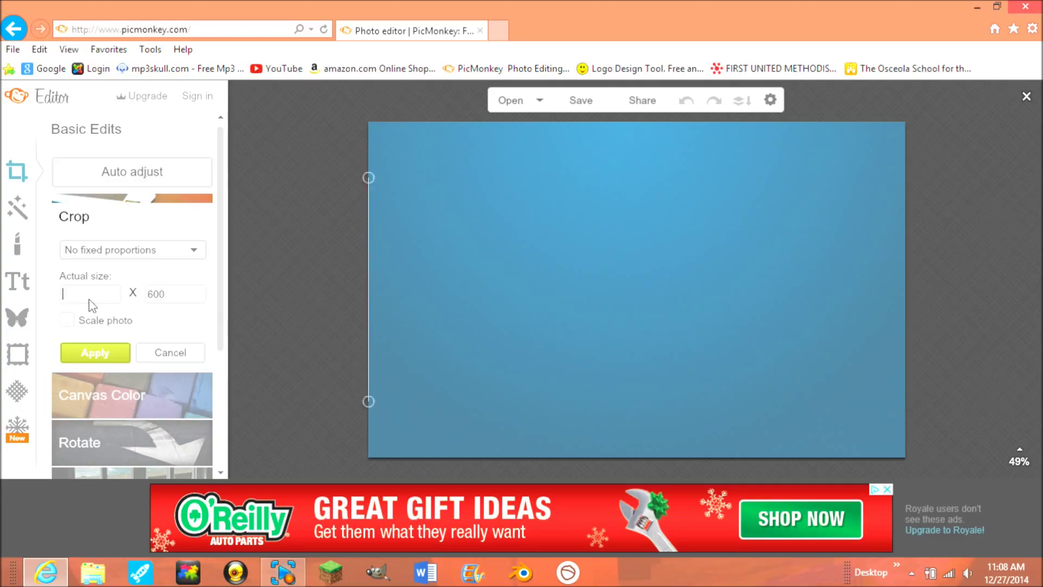
type("600")
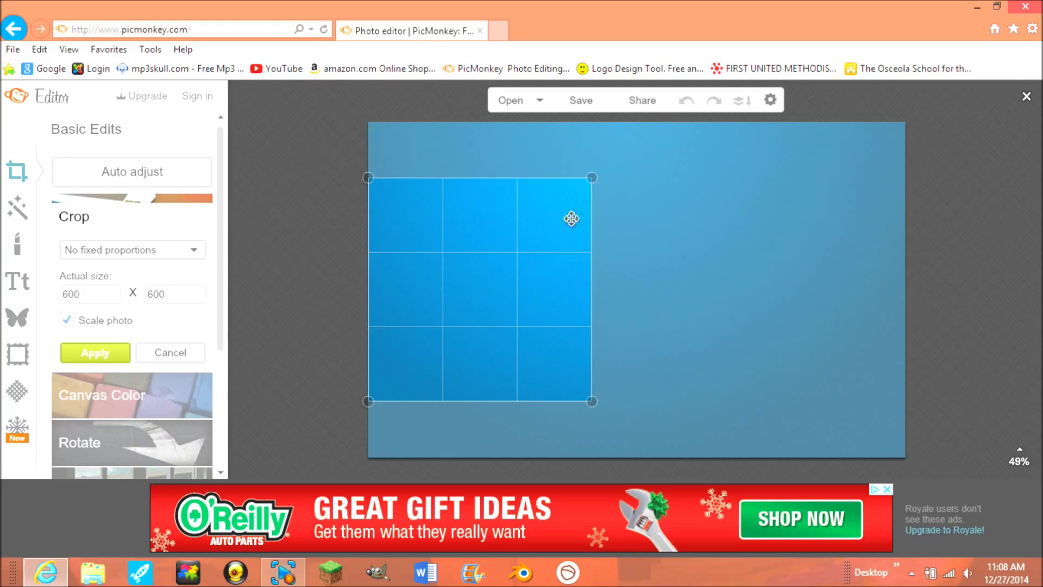
left_click_drag(521, 292, 637, 235)
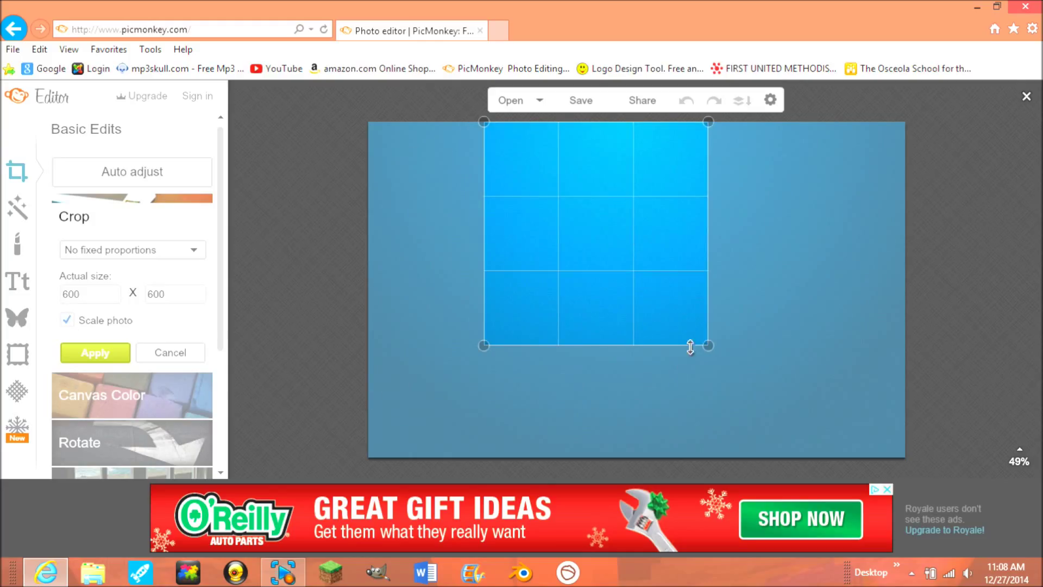
left_click_drag(708, 345, 687, 466)
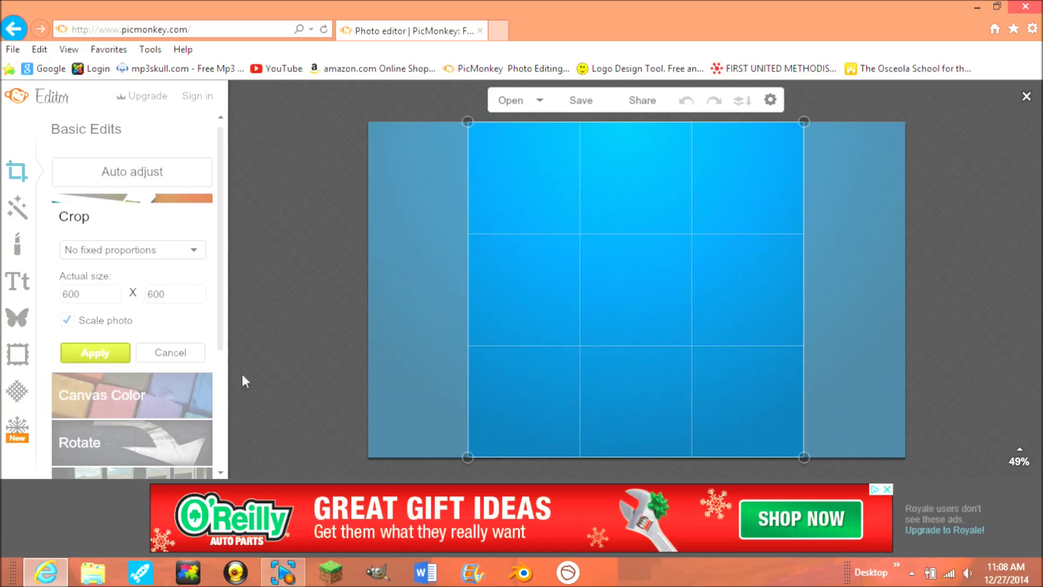
left_click(118, 354)
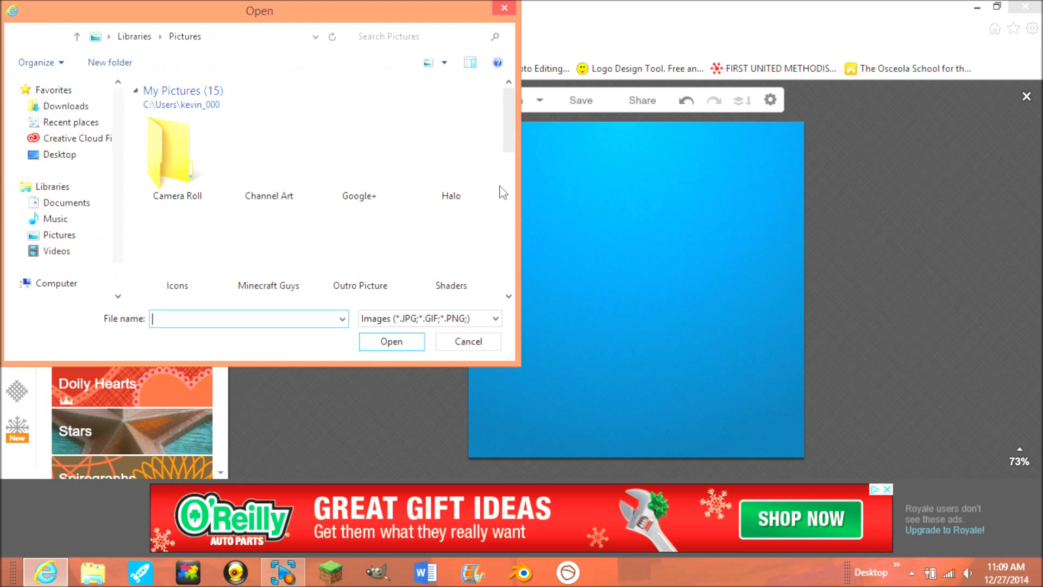
- Add the coollogo image as an overlay, enlarged and moved up-left above the centre
left_click_drag(513, 139, 484, 216)
double_click(485, 217)
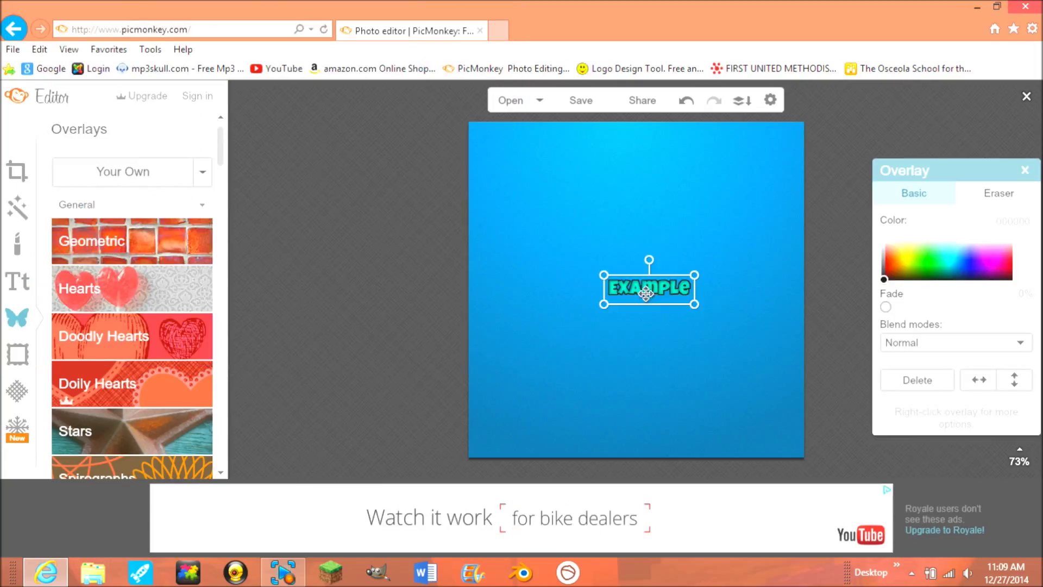
left_click_drag(694, 305, 861, 361)
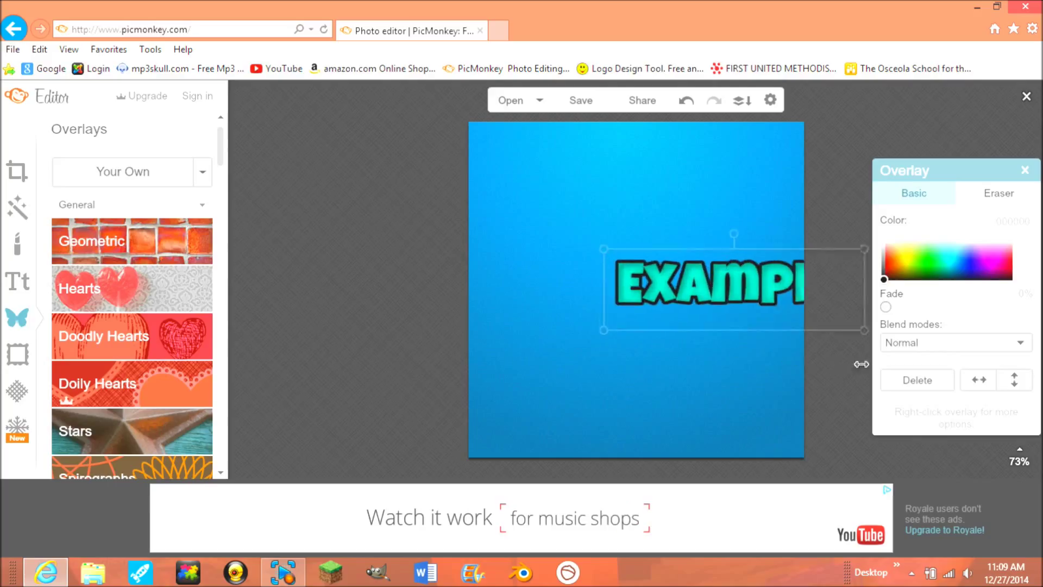
left_click_drag(749, 298, 648, 279)
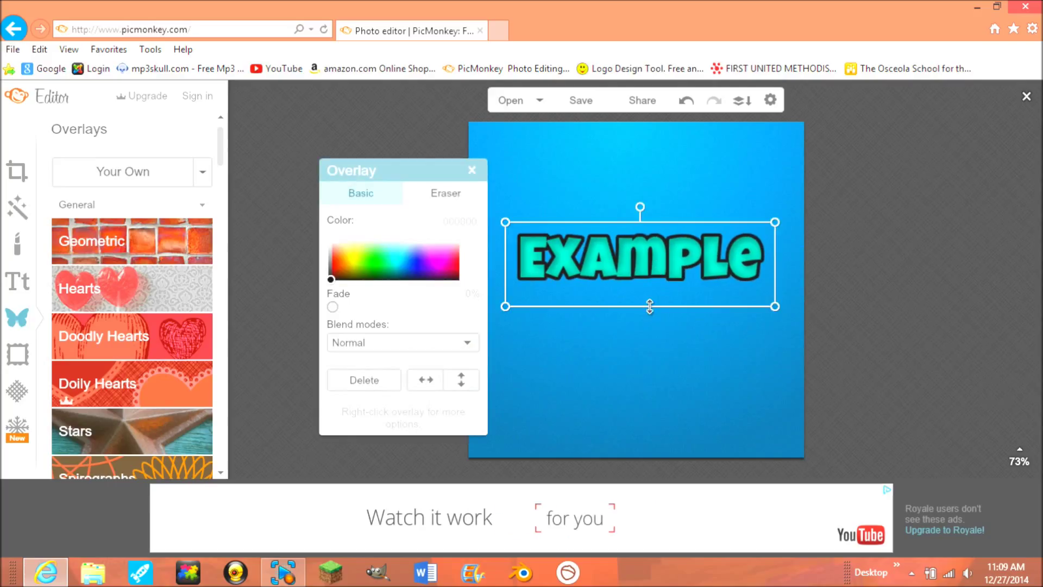
left_click_drag(650, 307, 649, 318)
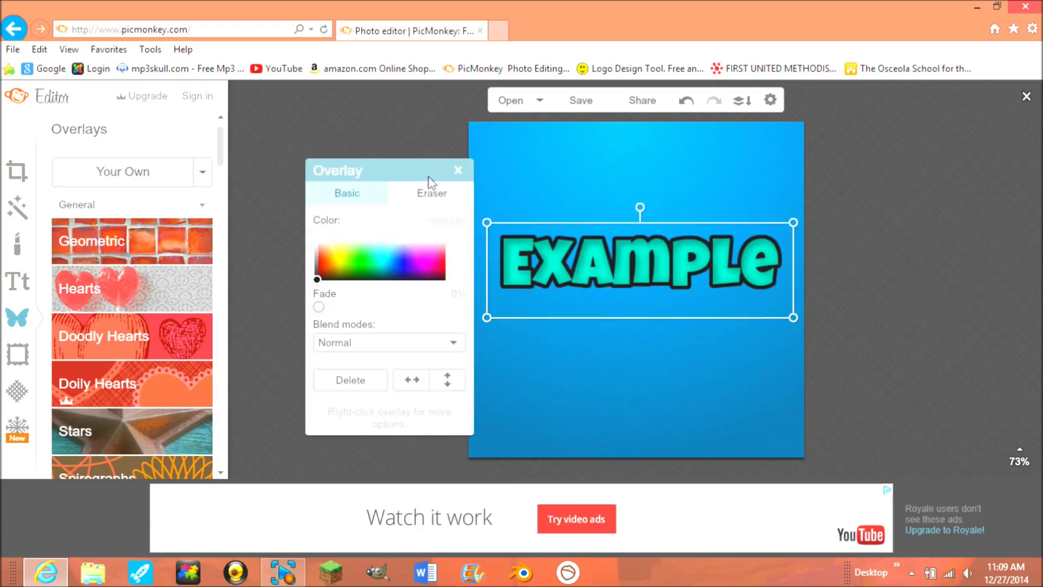
left_click(463, 173)
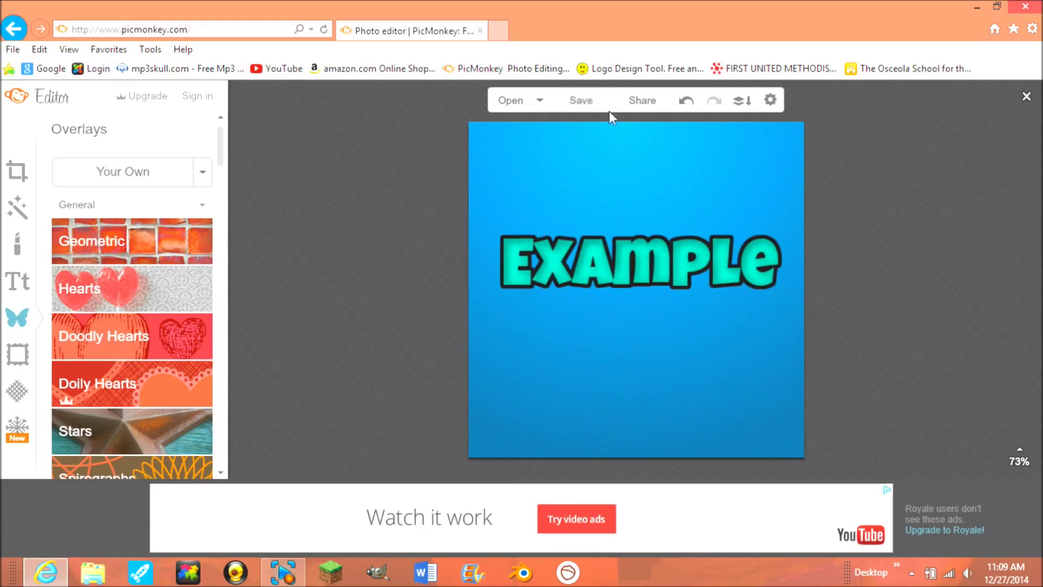
left_click(581, 103)
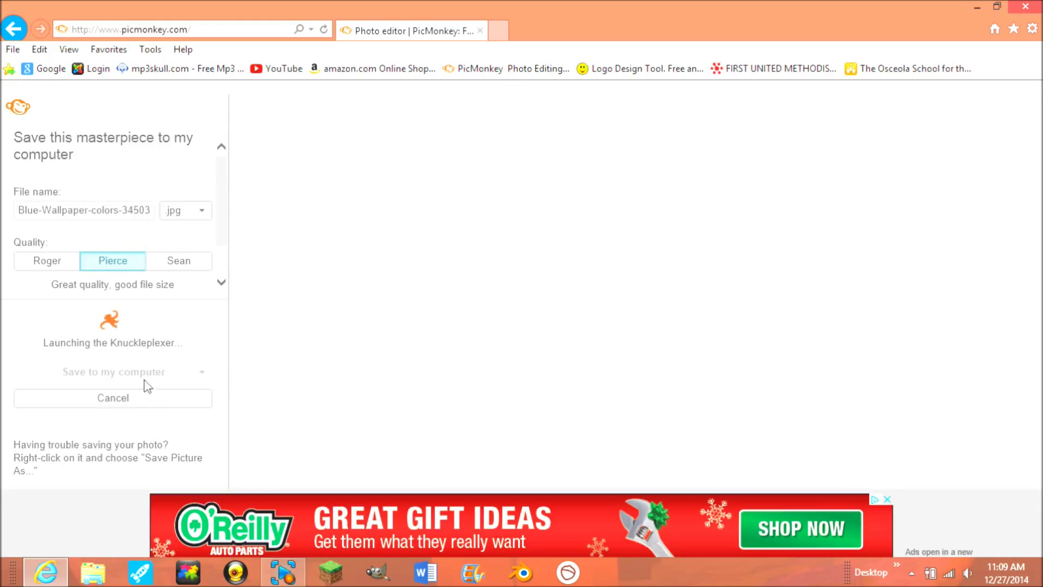
left_click(147, 374)
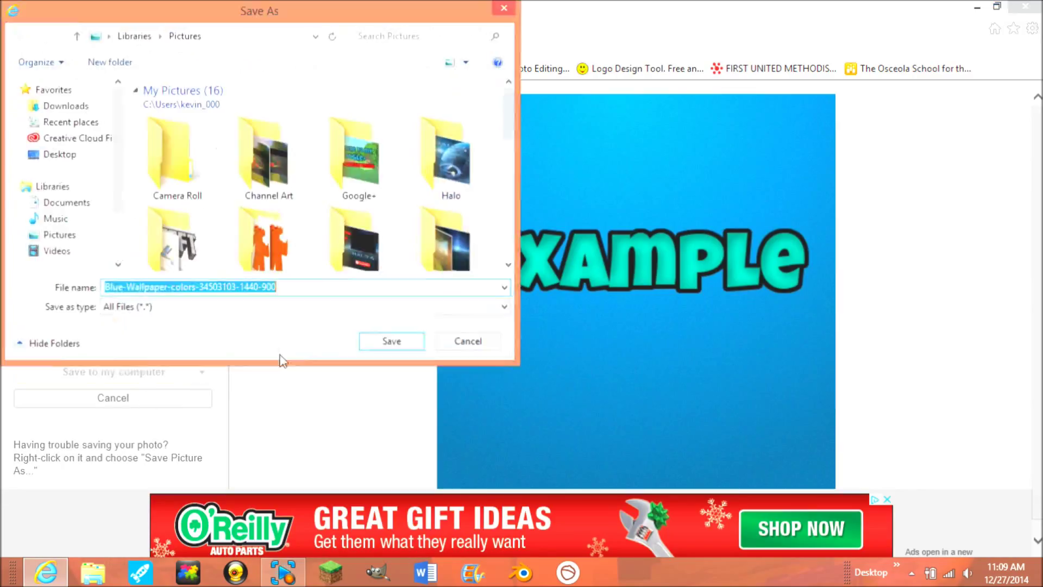
left_click(383, 343)
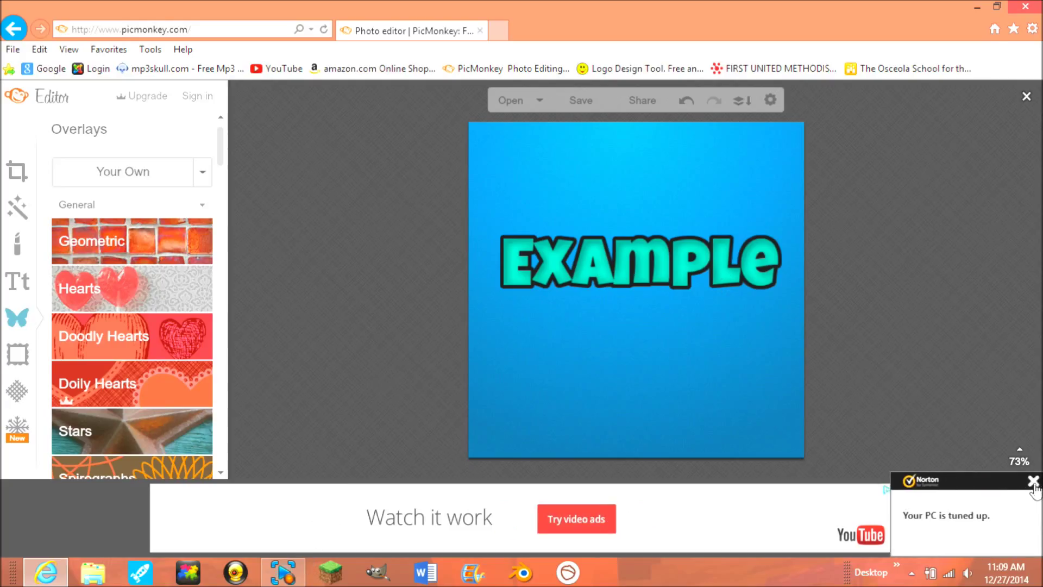
left_click(964, 485)
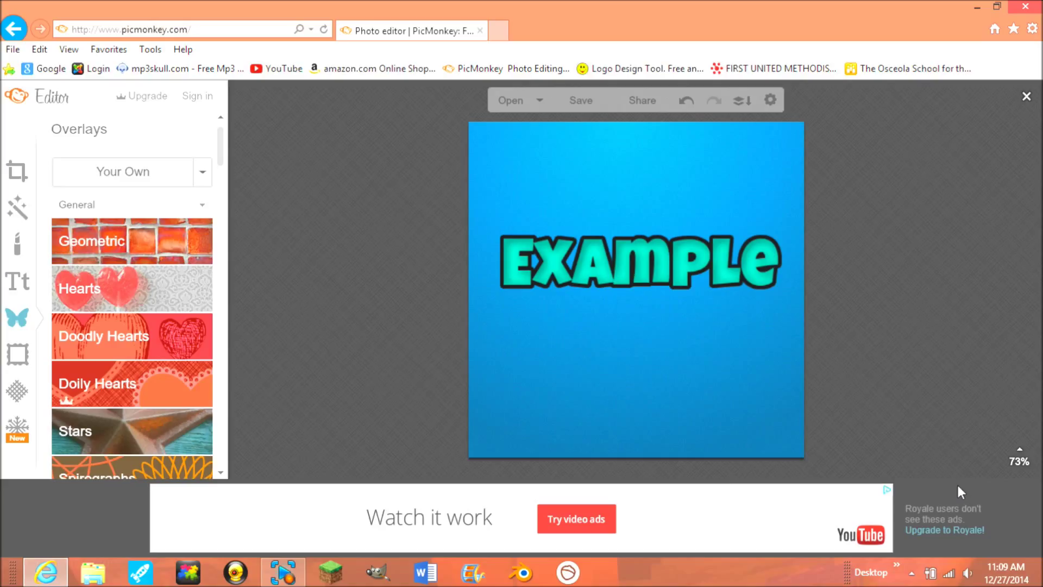